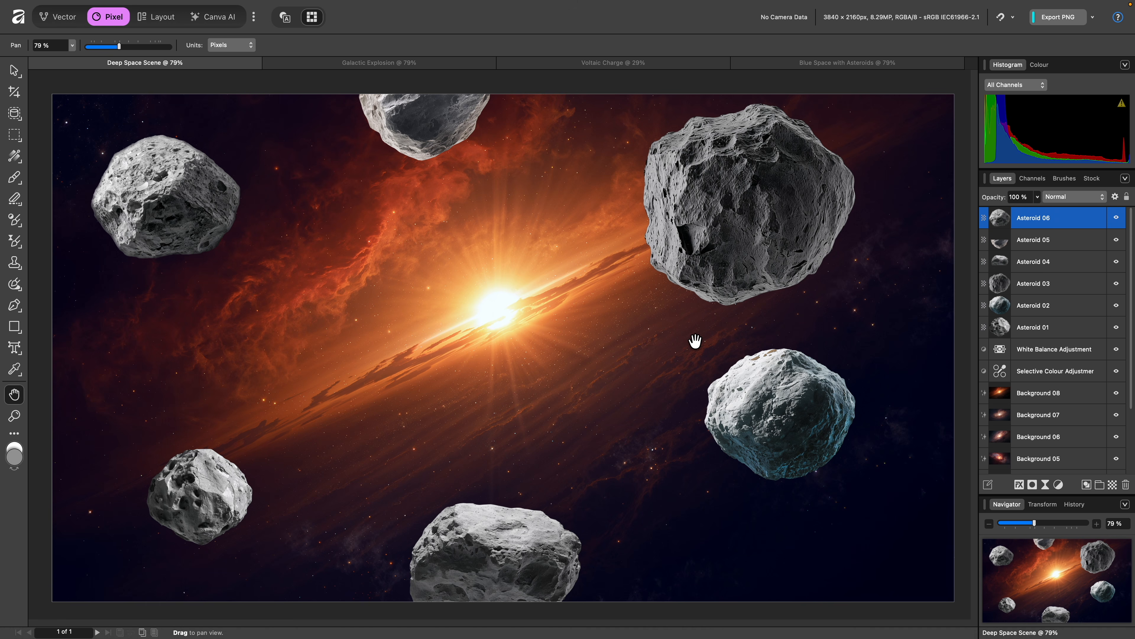
Group all six asteroid layers into a Live Tone Blend Group and close its settings dialog
key(shift)
shift+click(1056, 331)
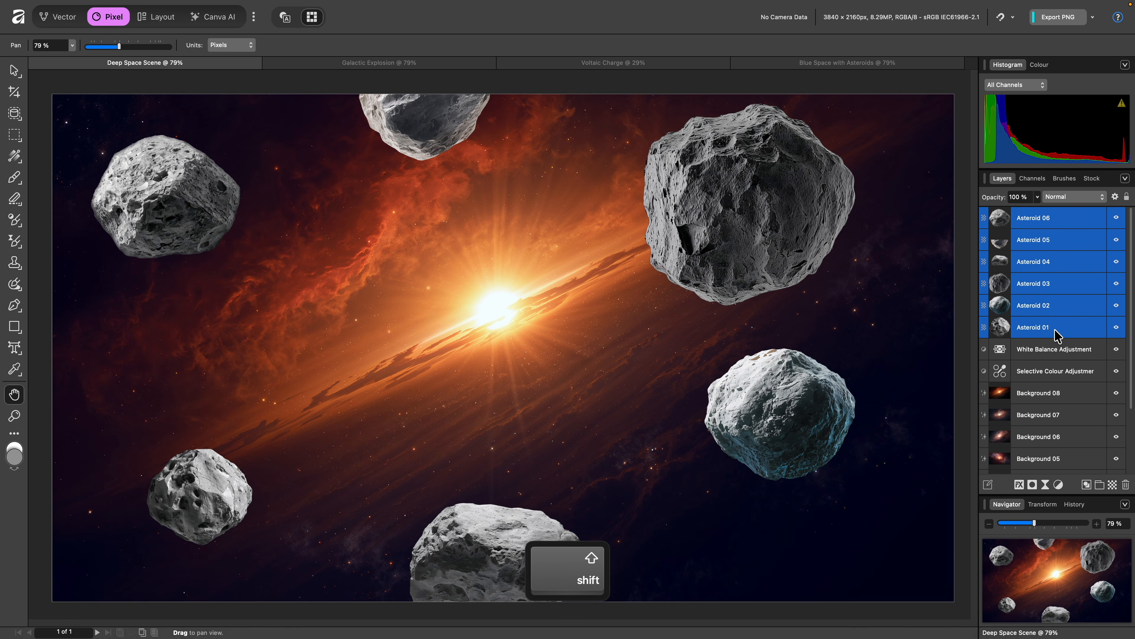
mouse_move(456, 2)
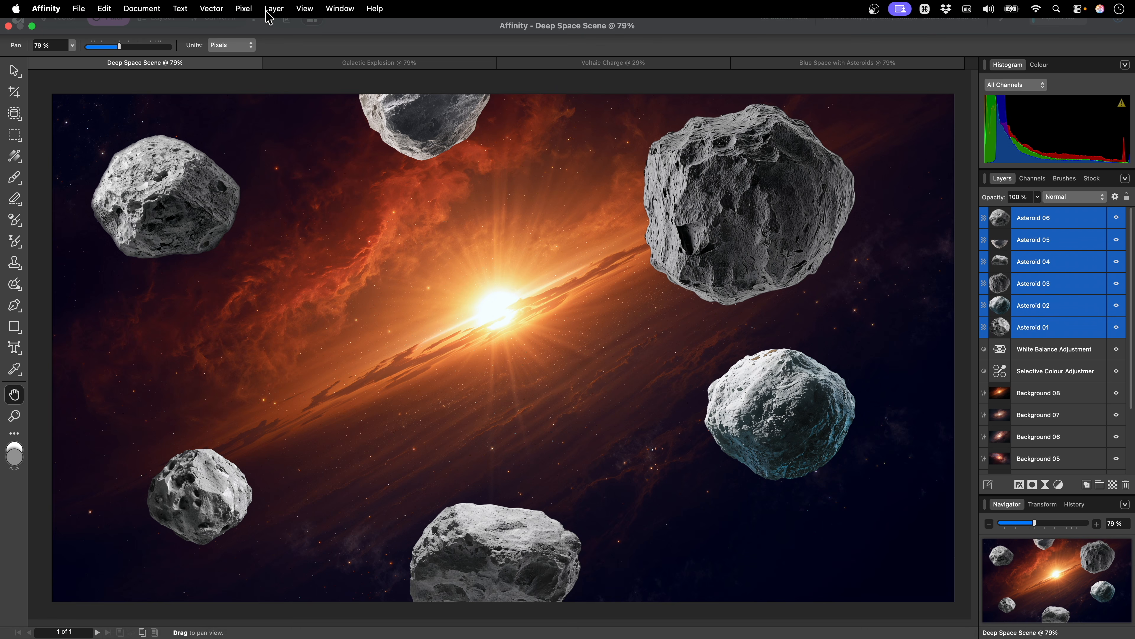
click(251, 9)
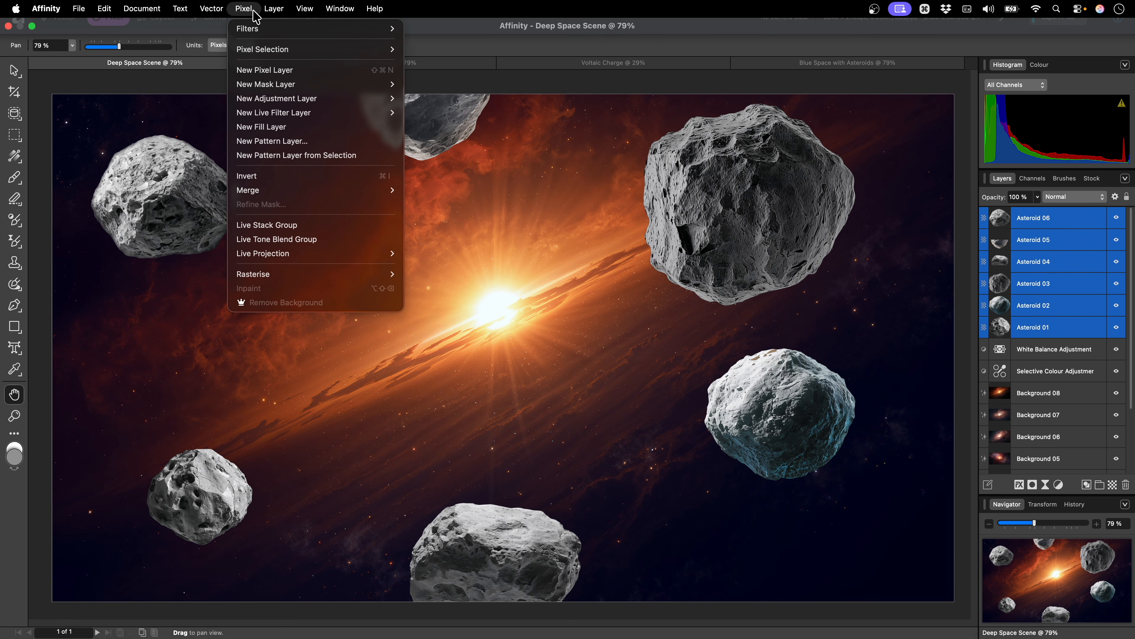
click(323, 239)
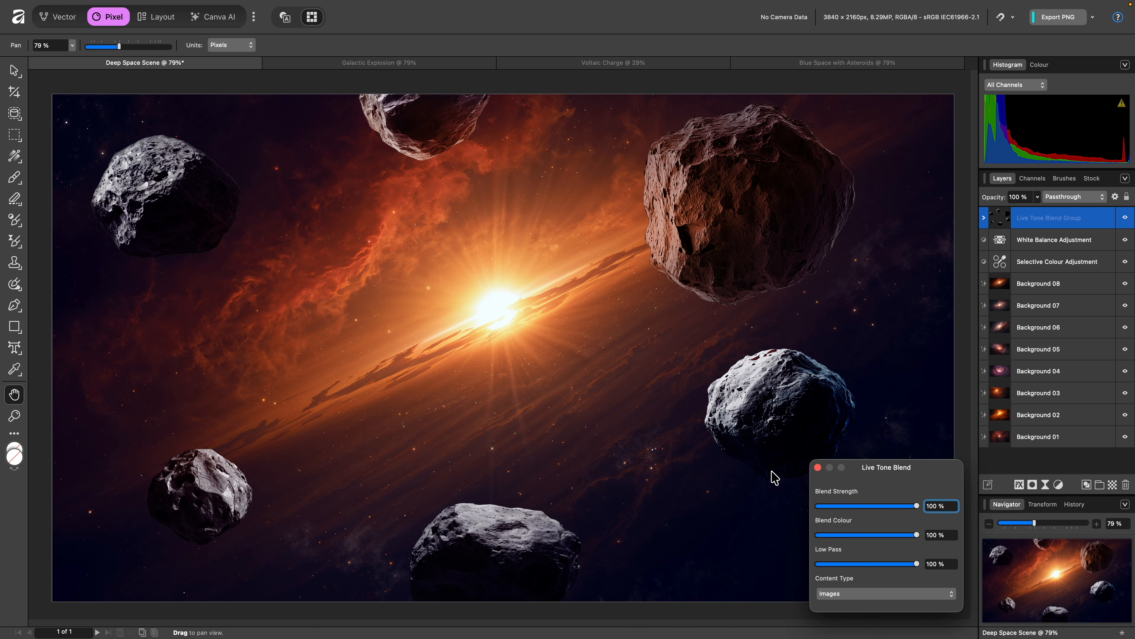
click(886, 506)
drag(885, 506, 921, 537)
click(817, 467)
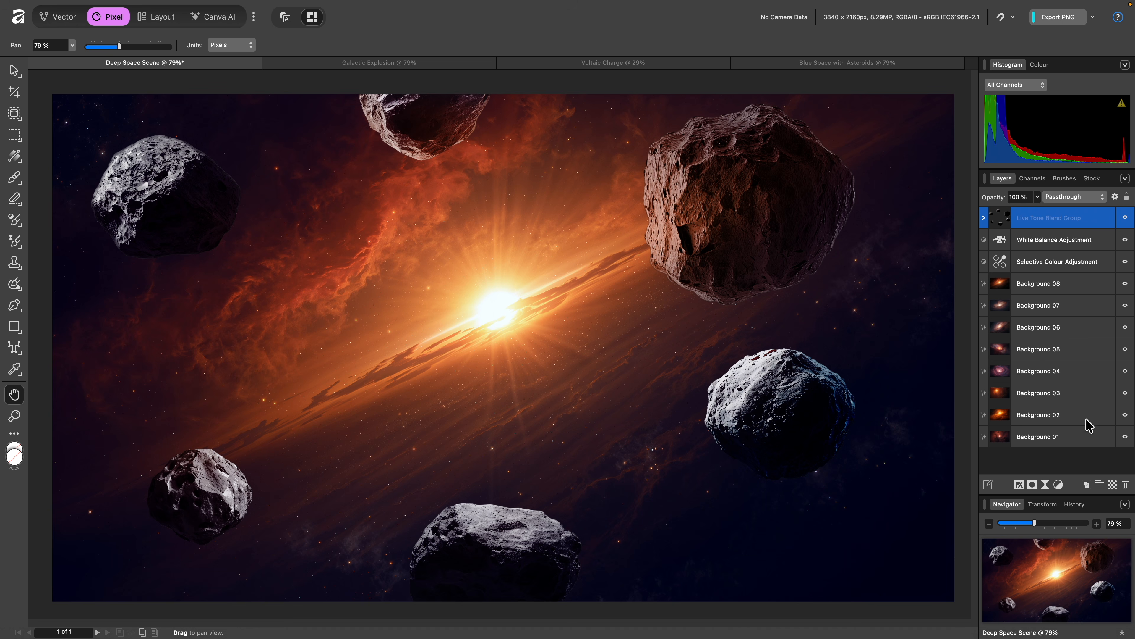
Hide the Background 08 through Background 02 layers one after another
click(1125, 283)
click(1124, 305)
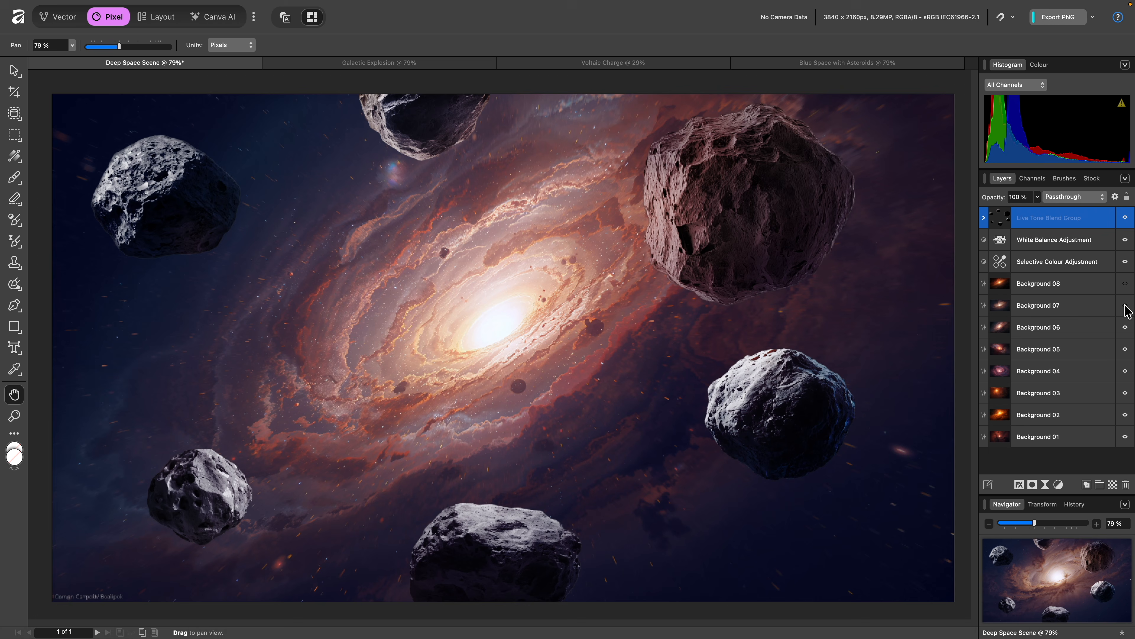
click(1125, 327)
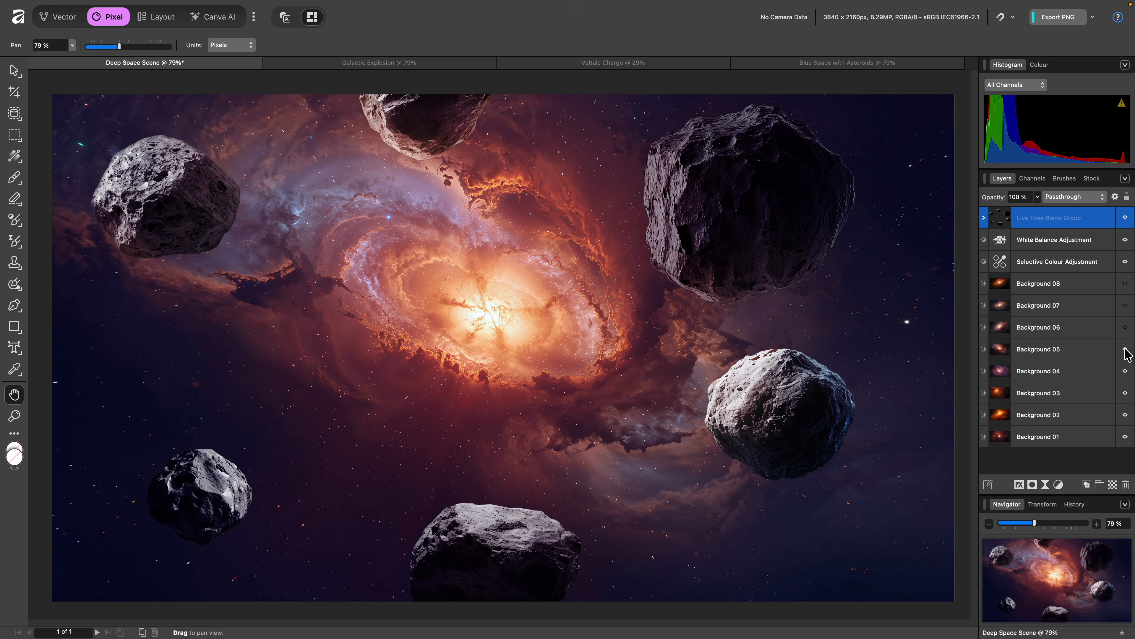
click(1125, 349)
click(1125, 371)
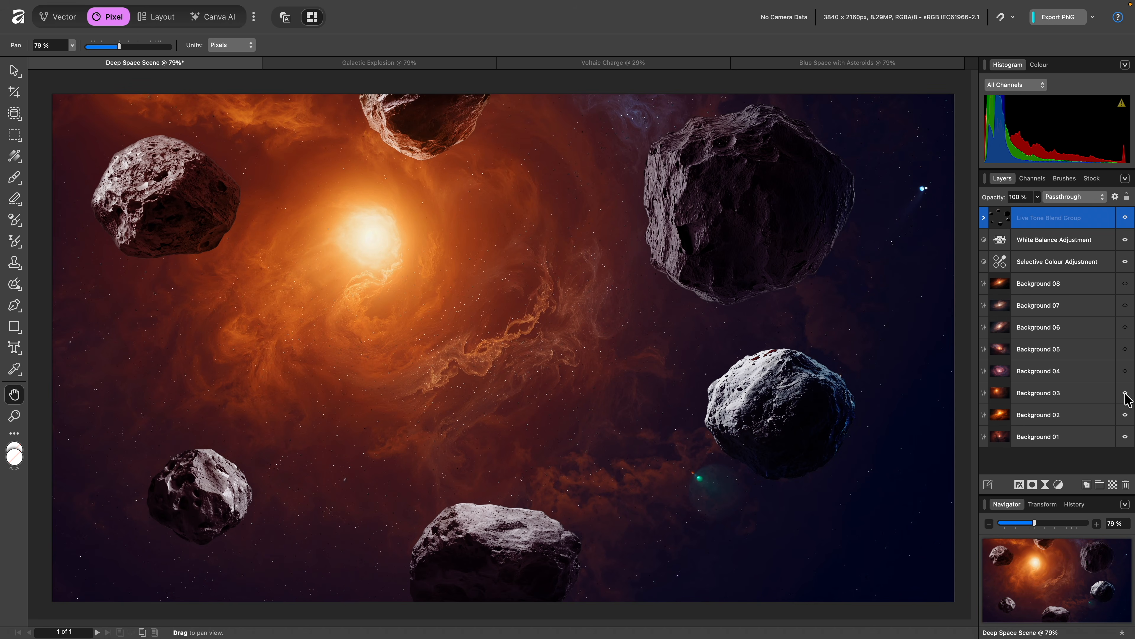
click(1125, 393)
click(1125, 415)
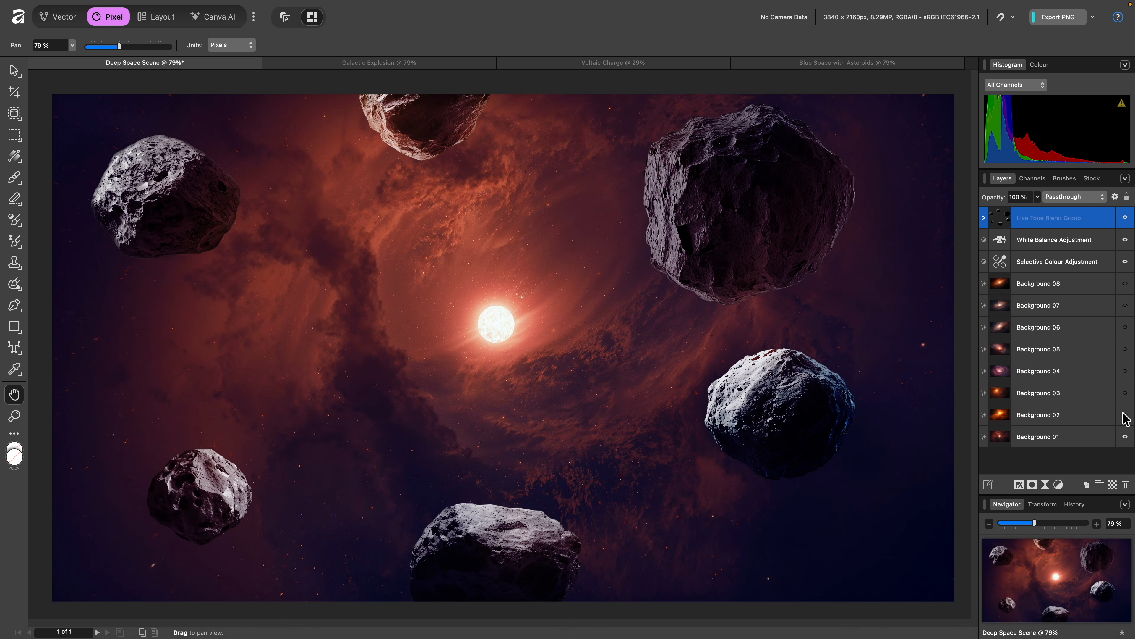
Select Asteroid 03 inside the group, move it toward the canvas centre and rotate it
click(983, 218)
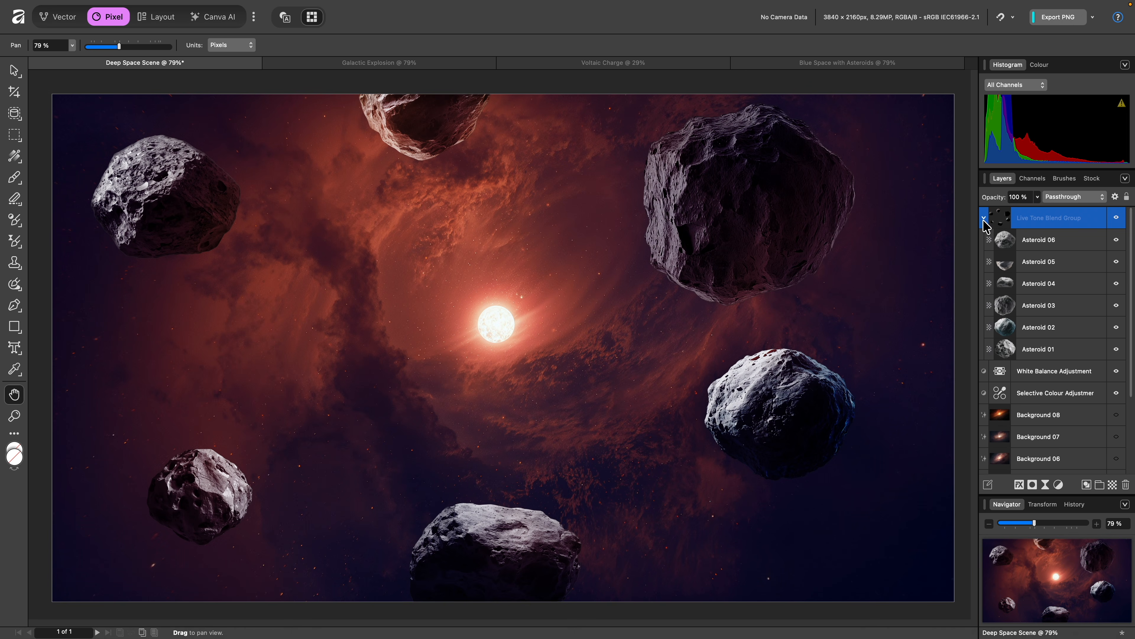
click(1037, 306)
key(v)
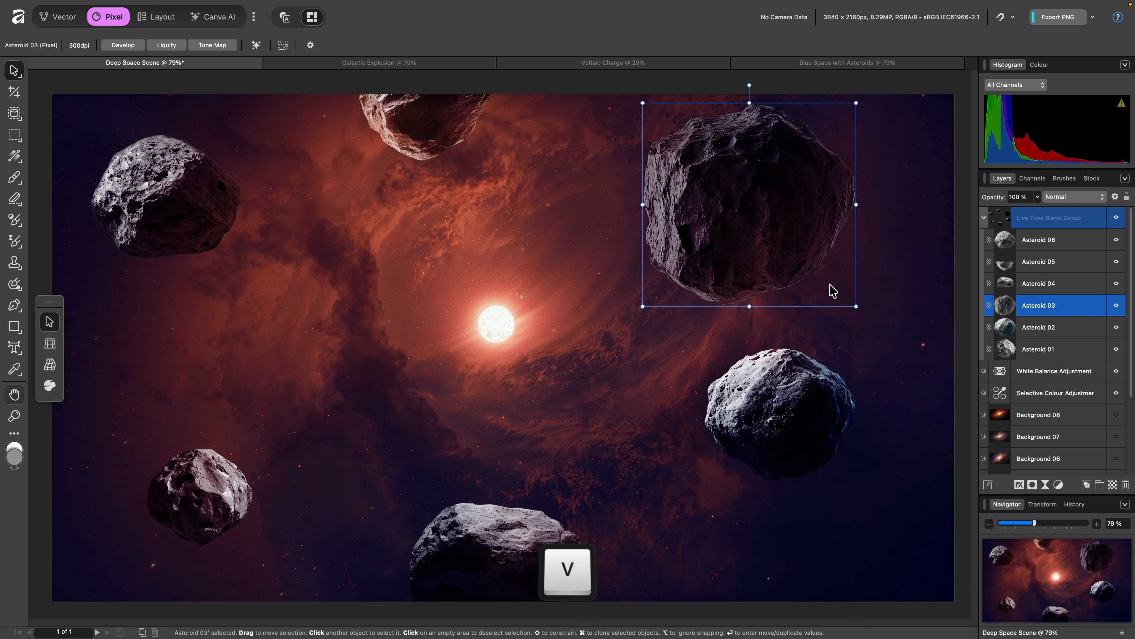
drag(767, 227, 502, 330)
drag(517, 202, 413, 385)
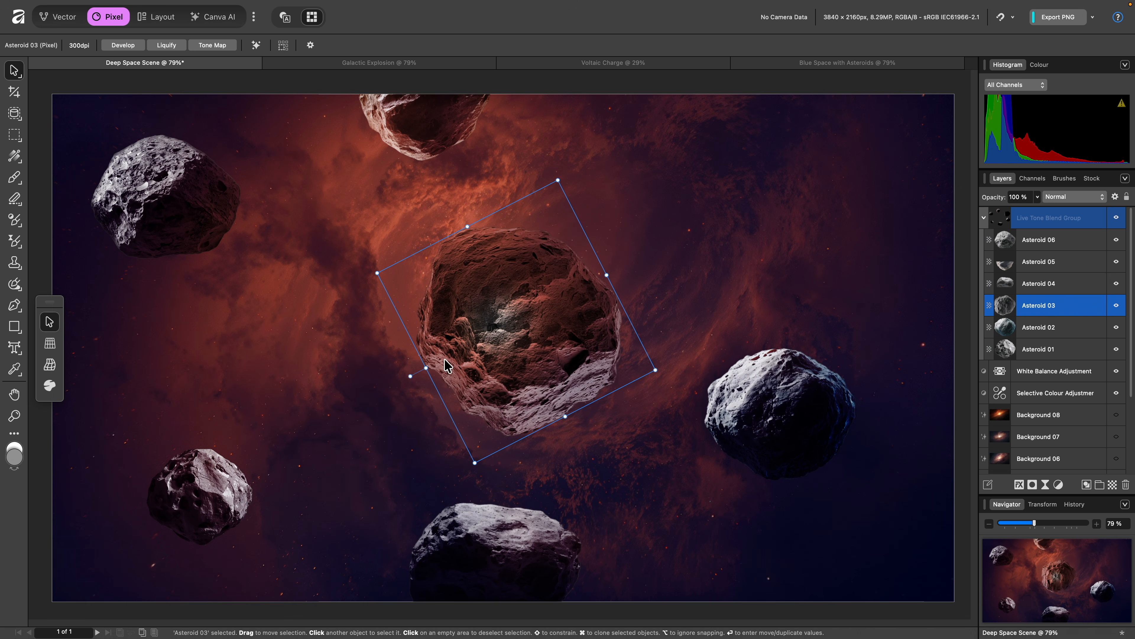
Move Asteroid 03 back to the upper right and reorder it to the top of the group
drag(560, 370, 795, 198)
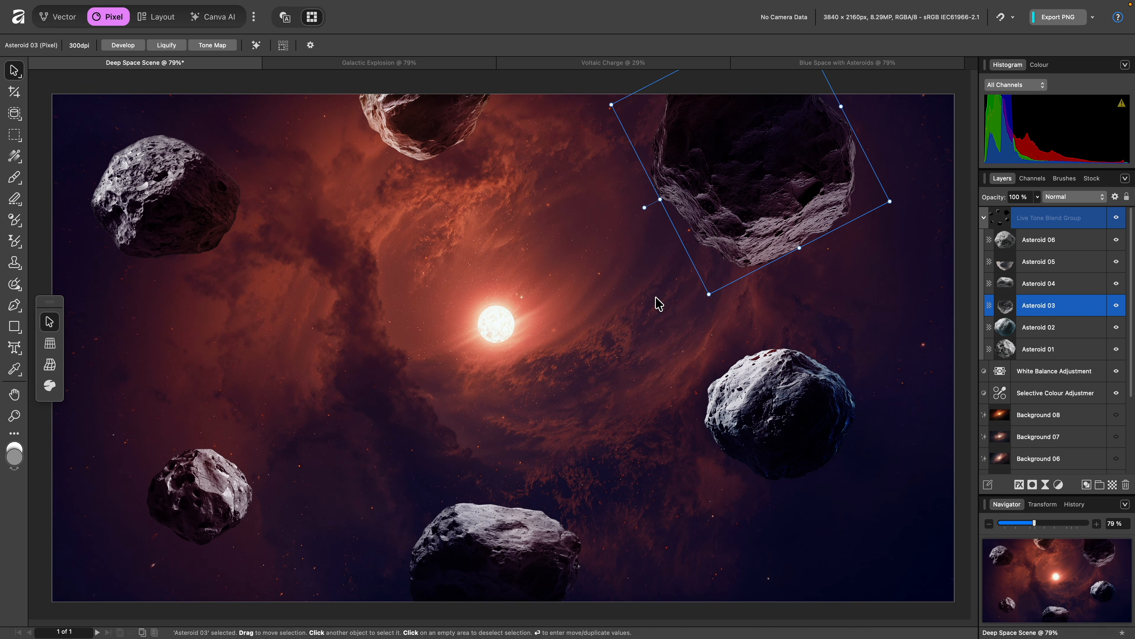
drag(1042, 307, 1045, 246)
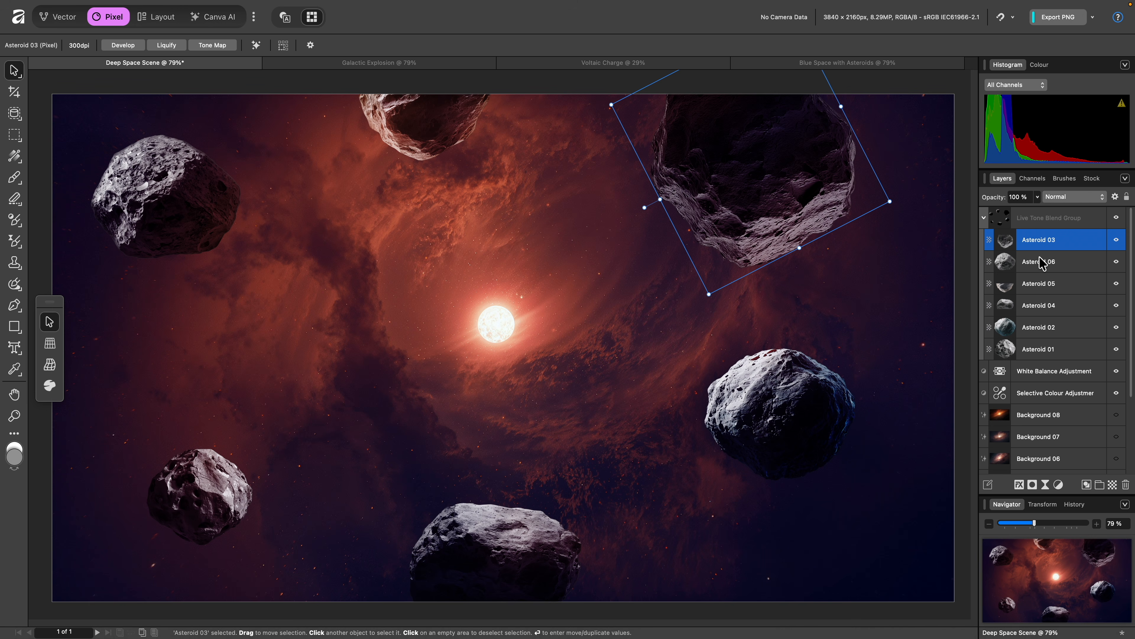
Switch to the Galactic Explosion document and group the Explosion and Galactic text layers into a Live Tone Blend Group
click(442, 64)
key(h)
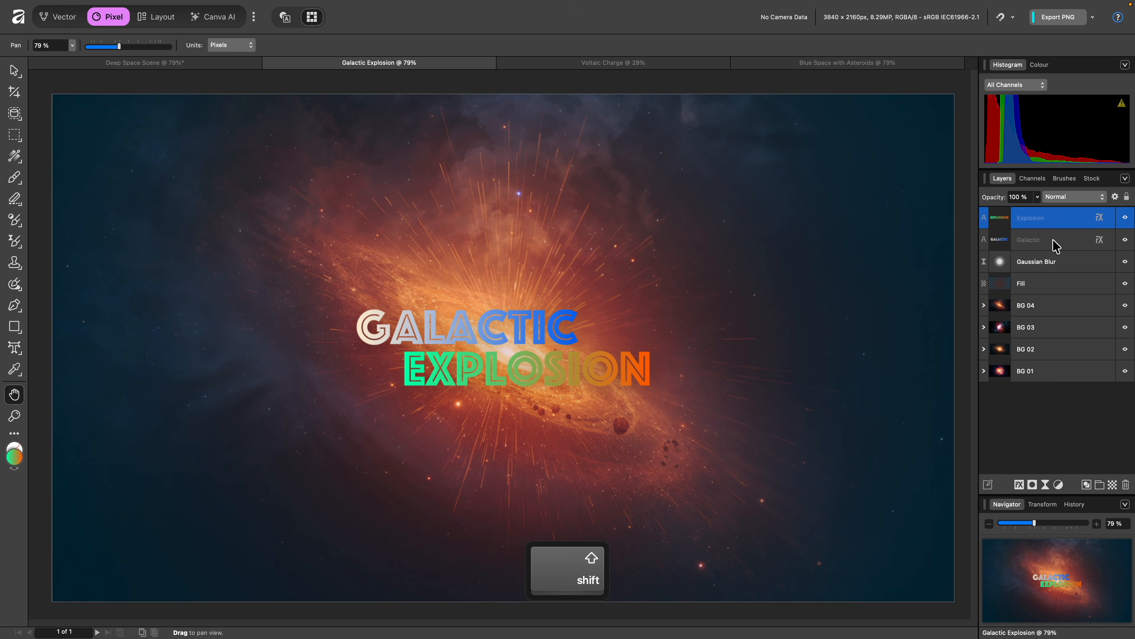
shift+click(1056, 245)
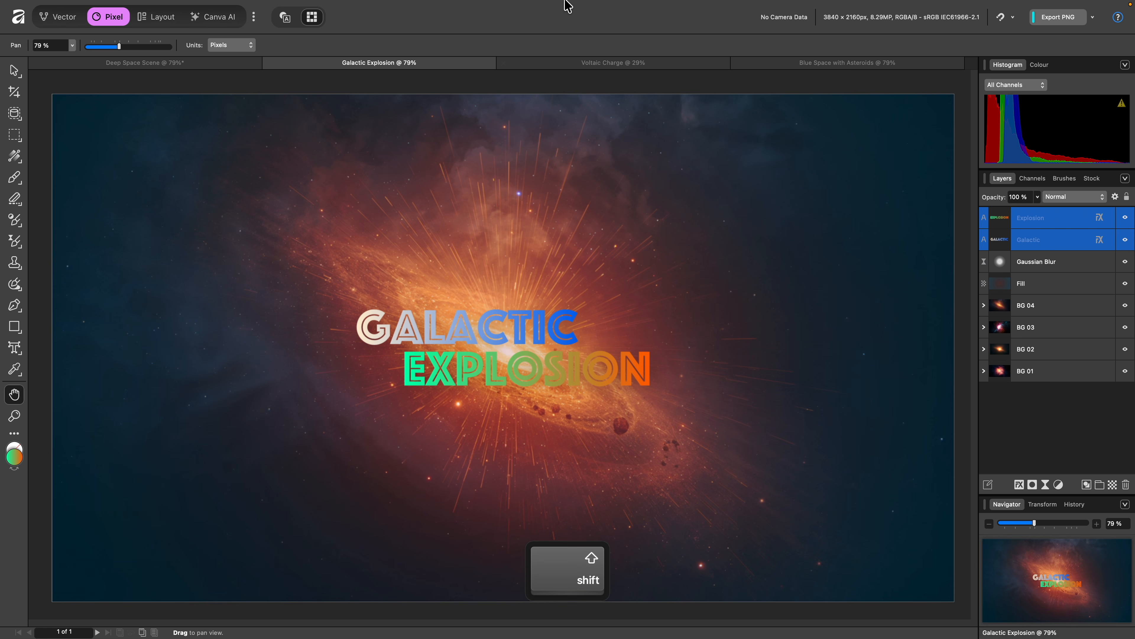
mouse_move(481, 7)
click(244, 9)
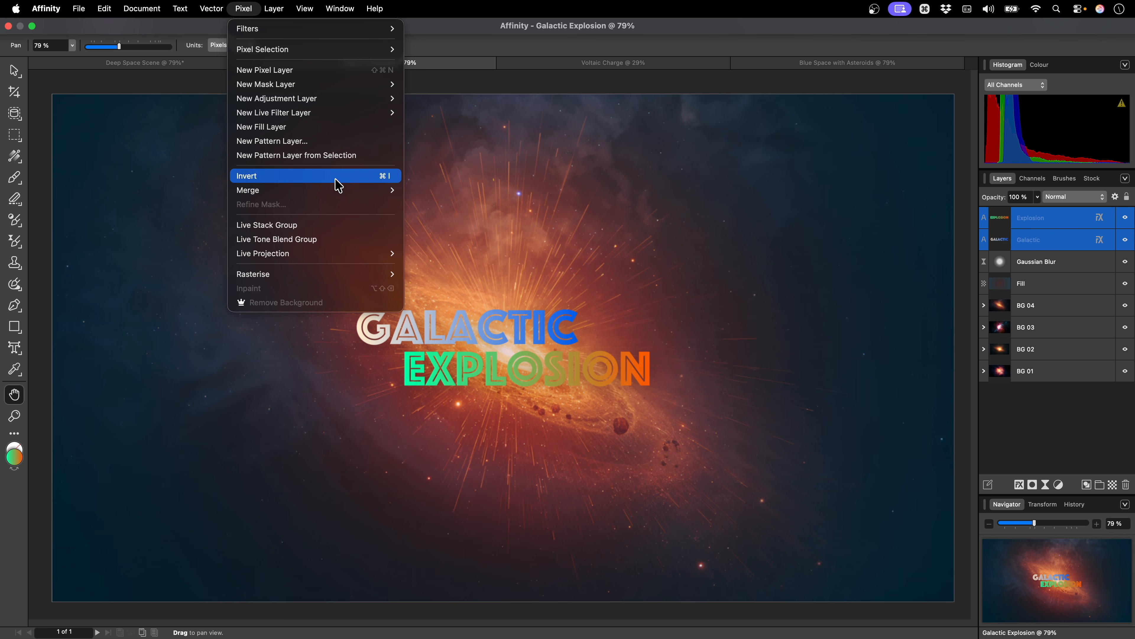
click(355, 240)
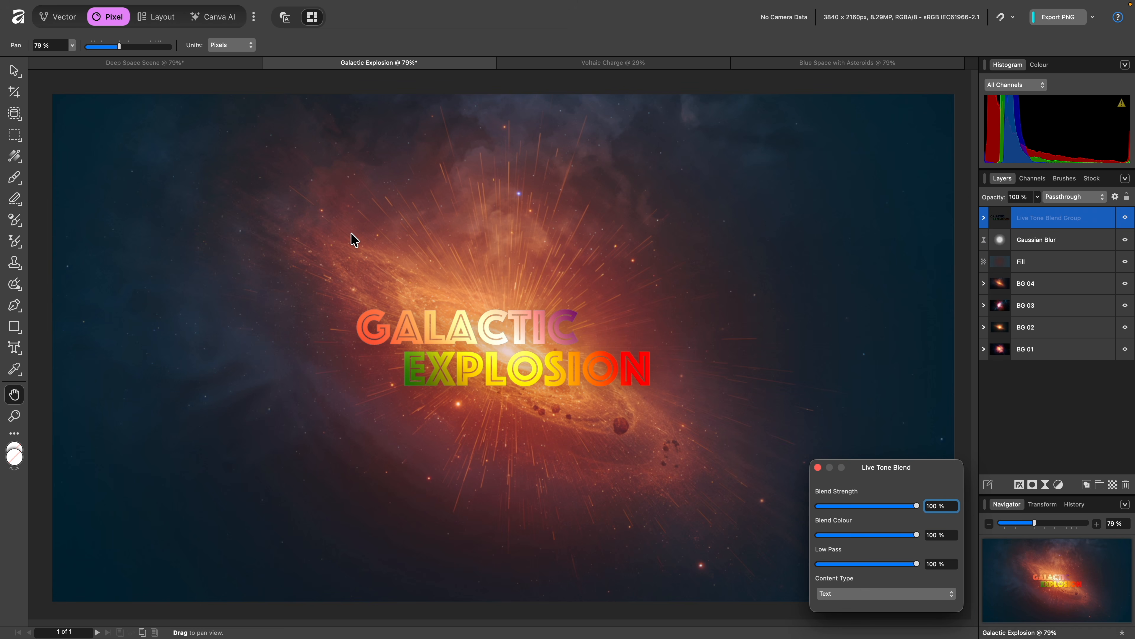
Zoom in on the title and drag Low Pass down to 0% and back up to 100%
drag(878, 506, 958, 544)
scroll(516, 349, up, 10)
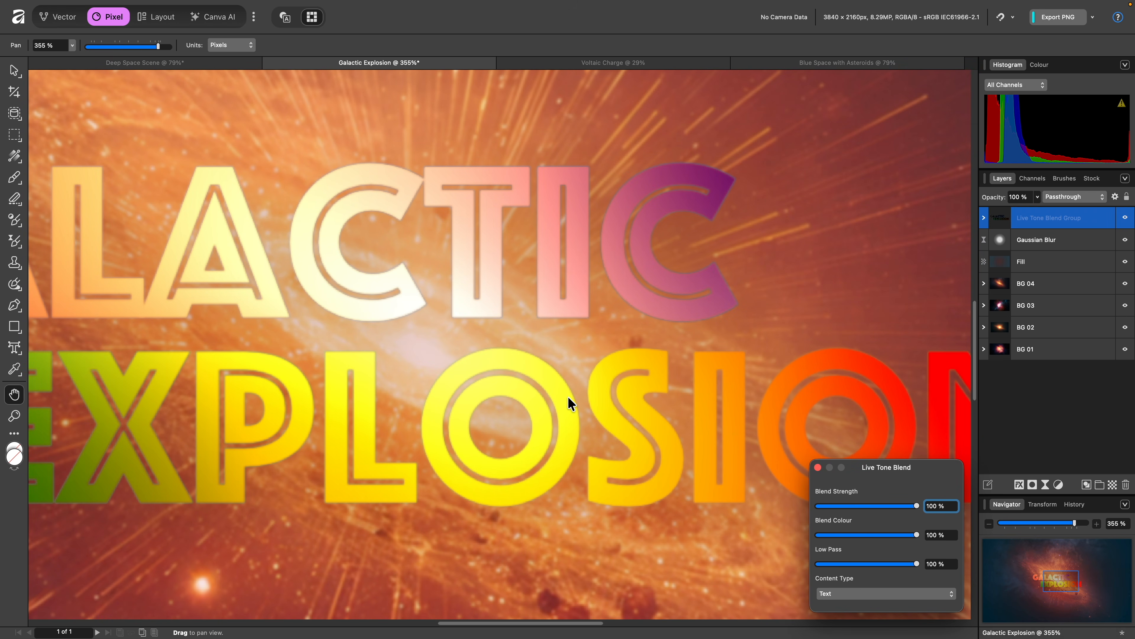
drag(916, 564, 820, 568)
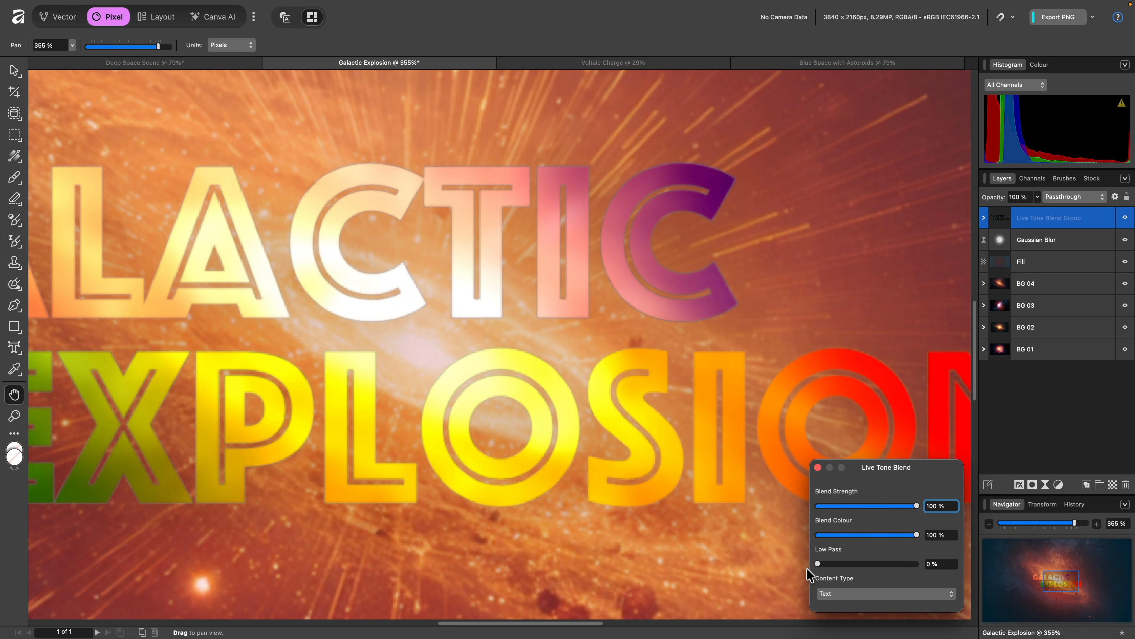
drag(817, 565, 928, 574)
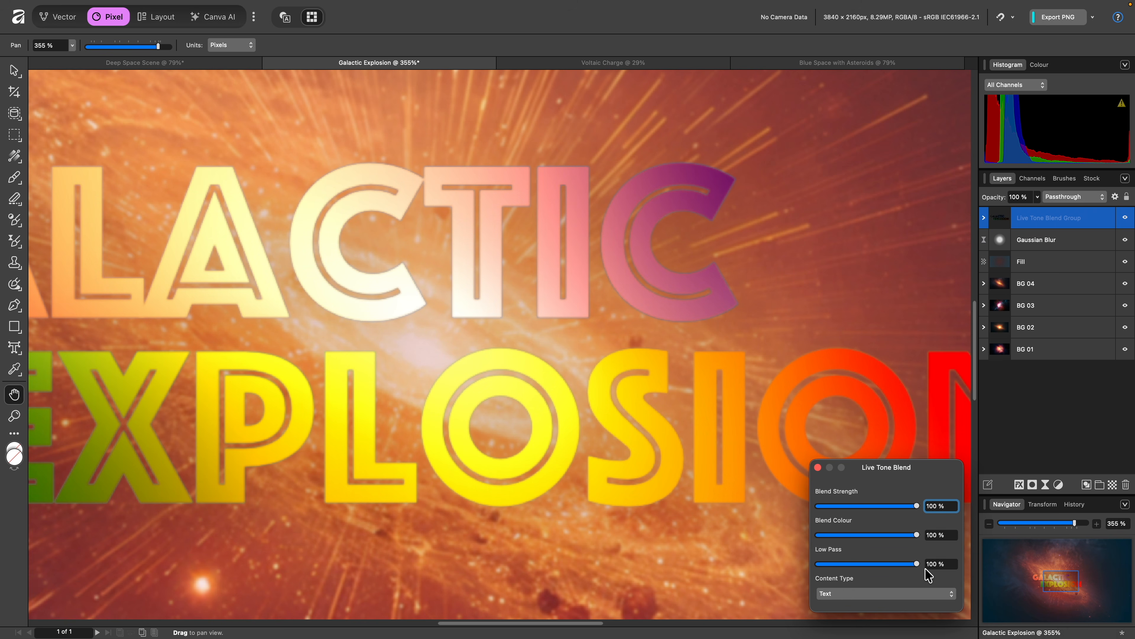
Try the Shapes and Images content types, return to Text, and close the Live Tone Blend dialog
click(912, 594)
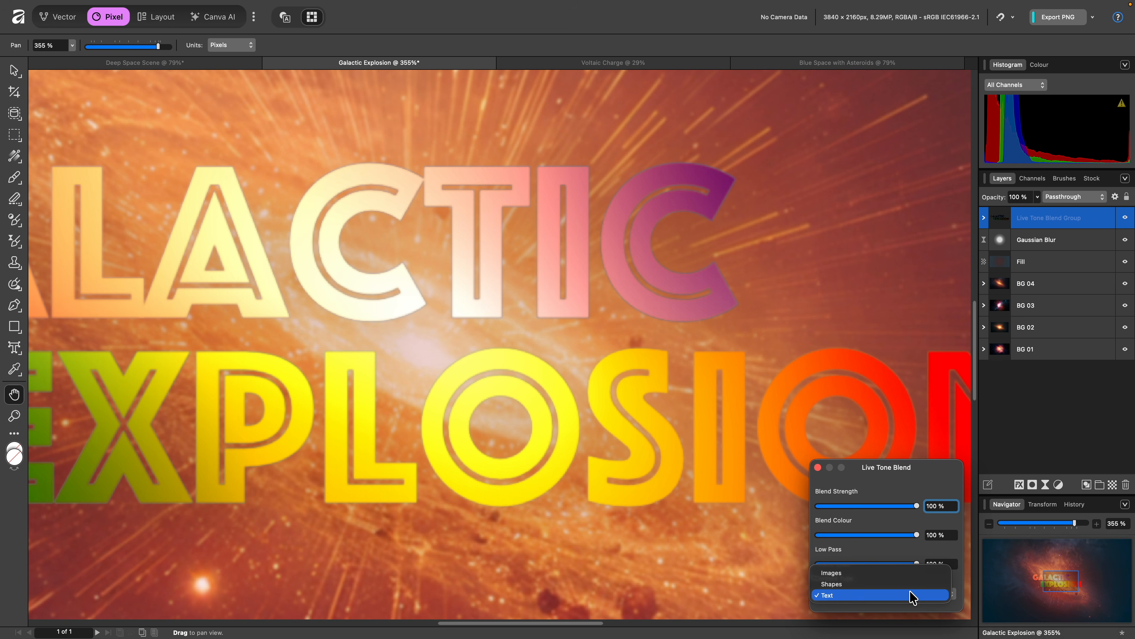
click(905, 584)
click(900, 596)
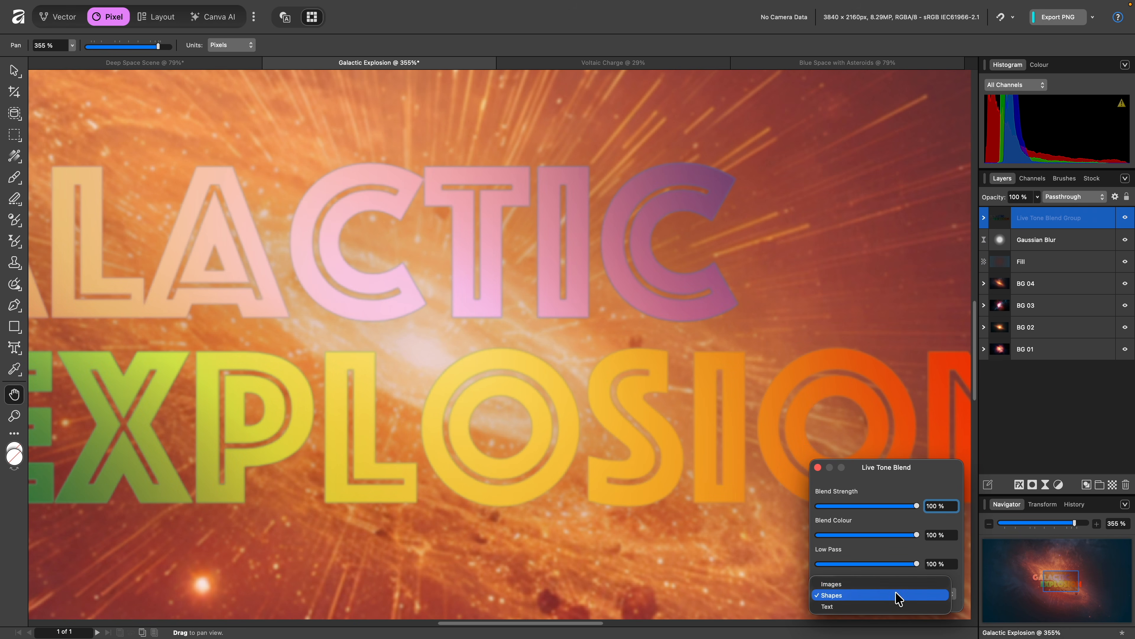
click(892, 584)
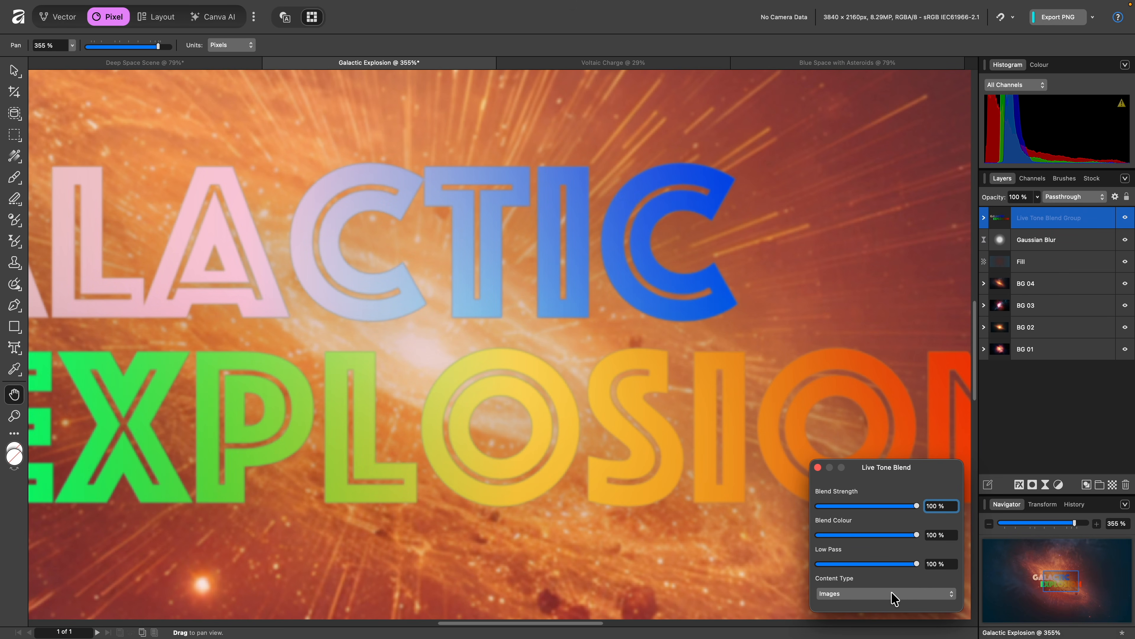
click(893, 595)
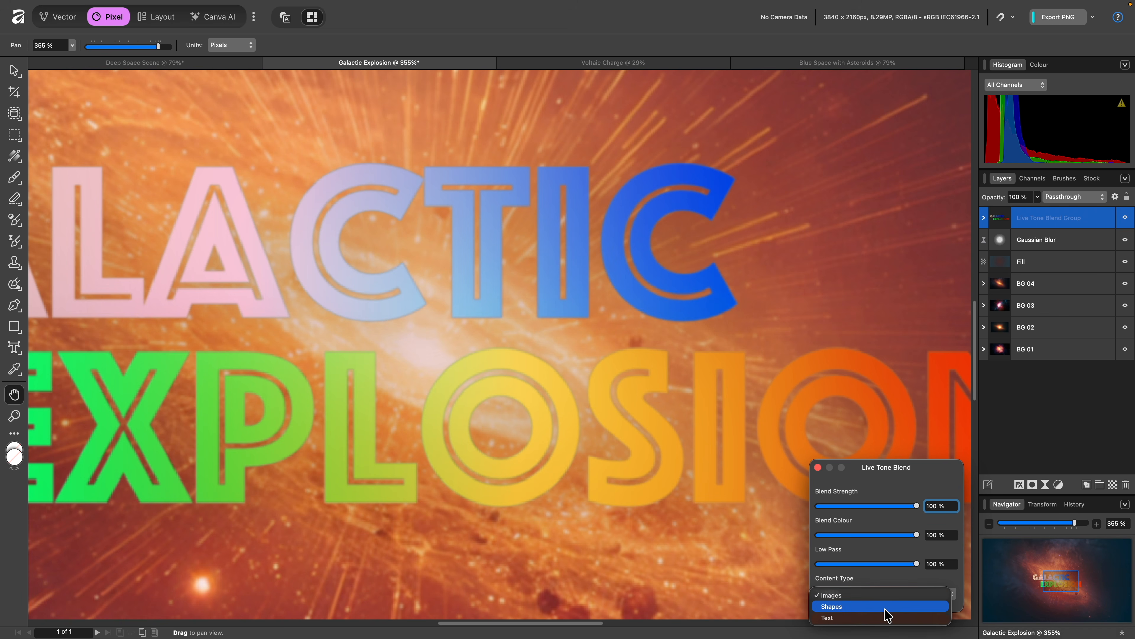
click(886, 617)
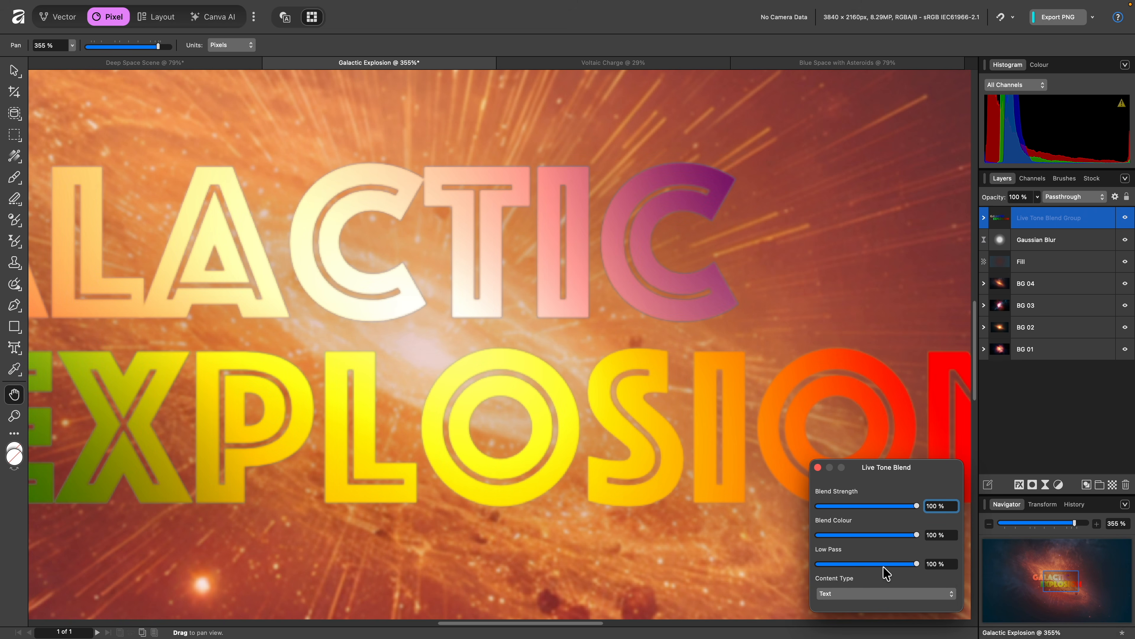
click(817, 467)
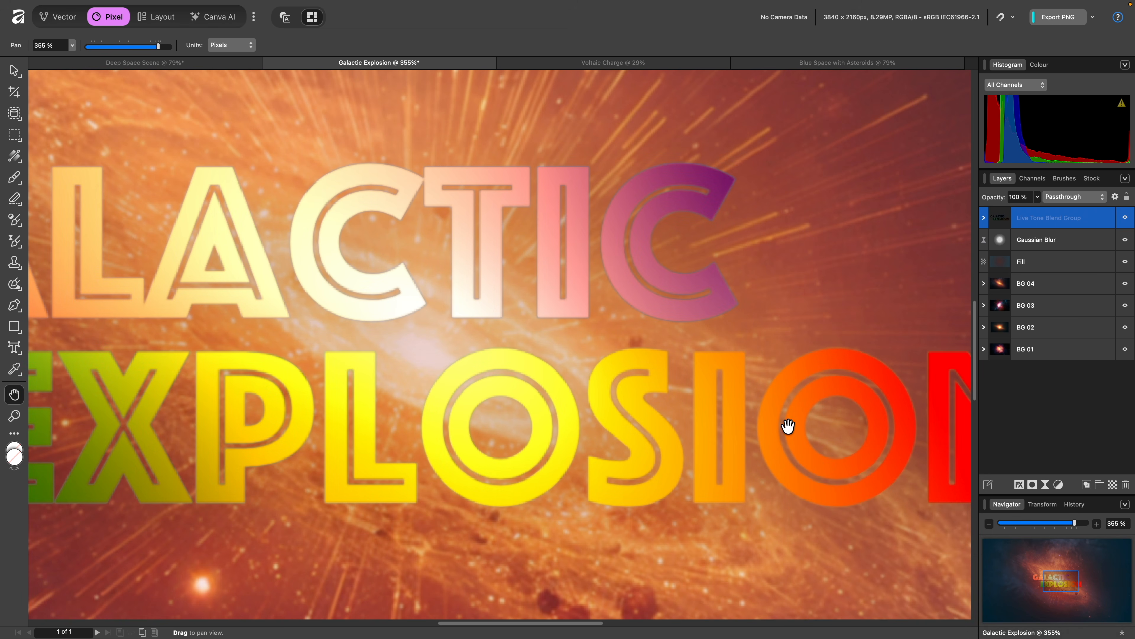
Switch to the Voltaic Charge document and draw a white rectangle in the upper left of the canvas
click(640, 64)
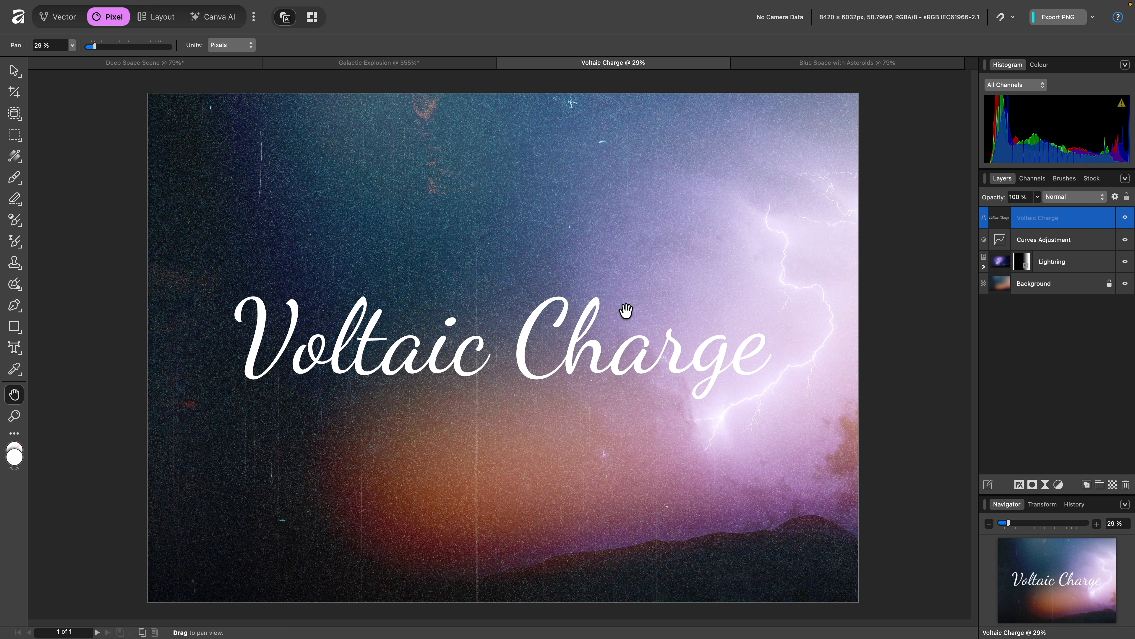
click(13, 326)
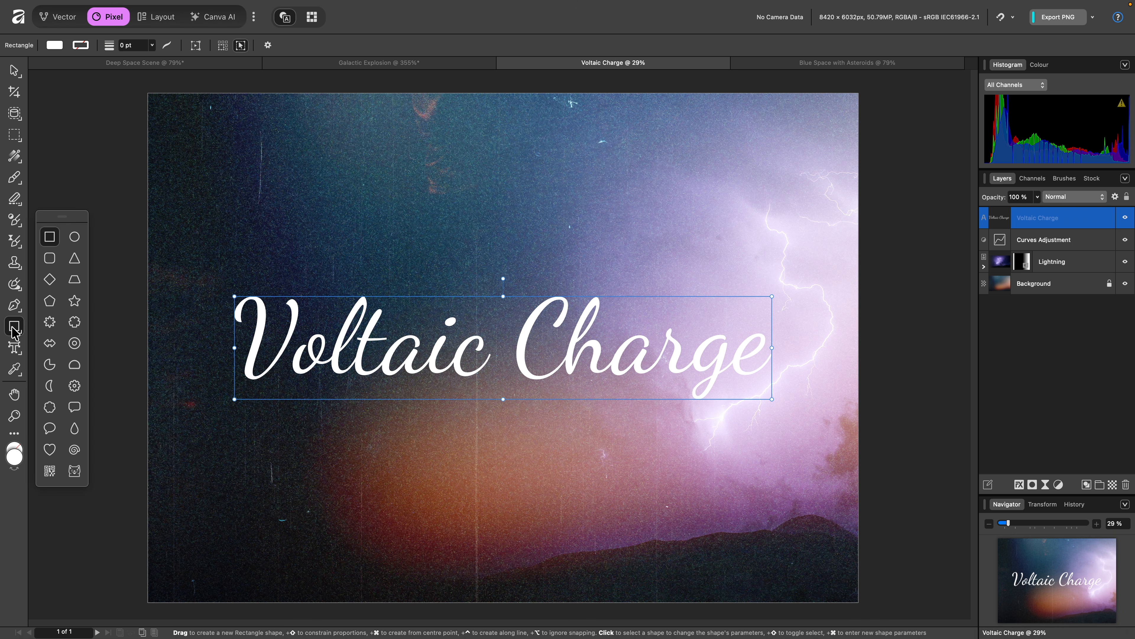
drag(186, 115, 534, 261)
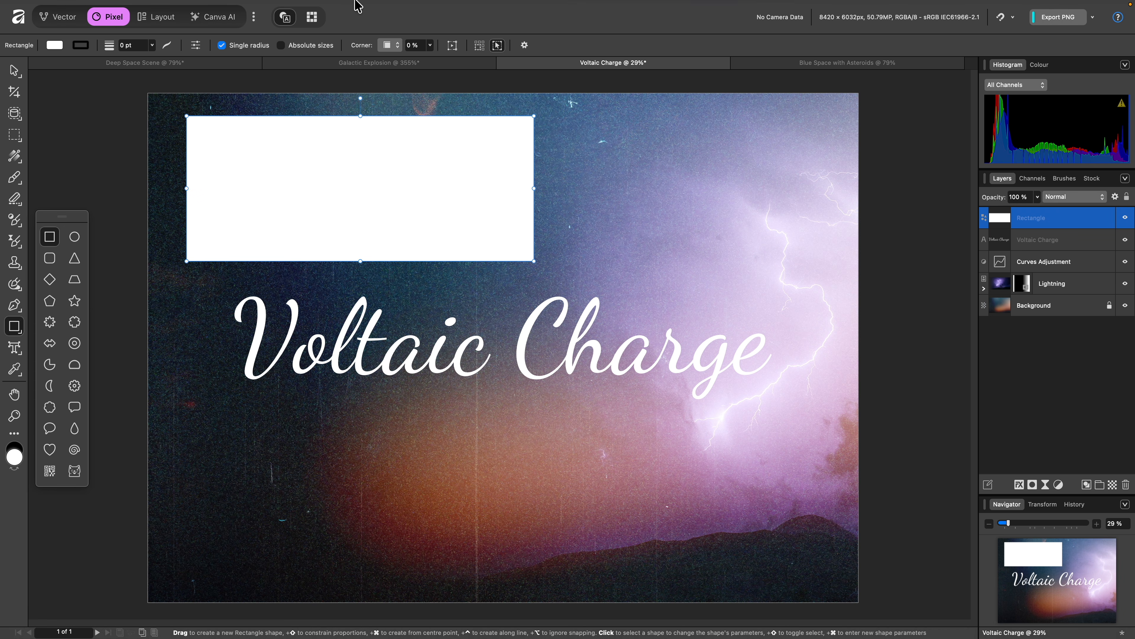
Put the rectangle into a Live Tone Blend Group
mouse_move(357, 5)
click(244, 9)
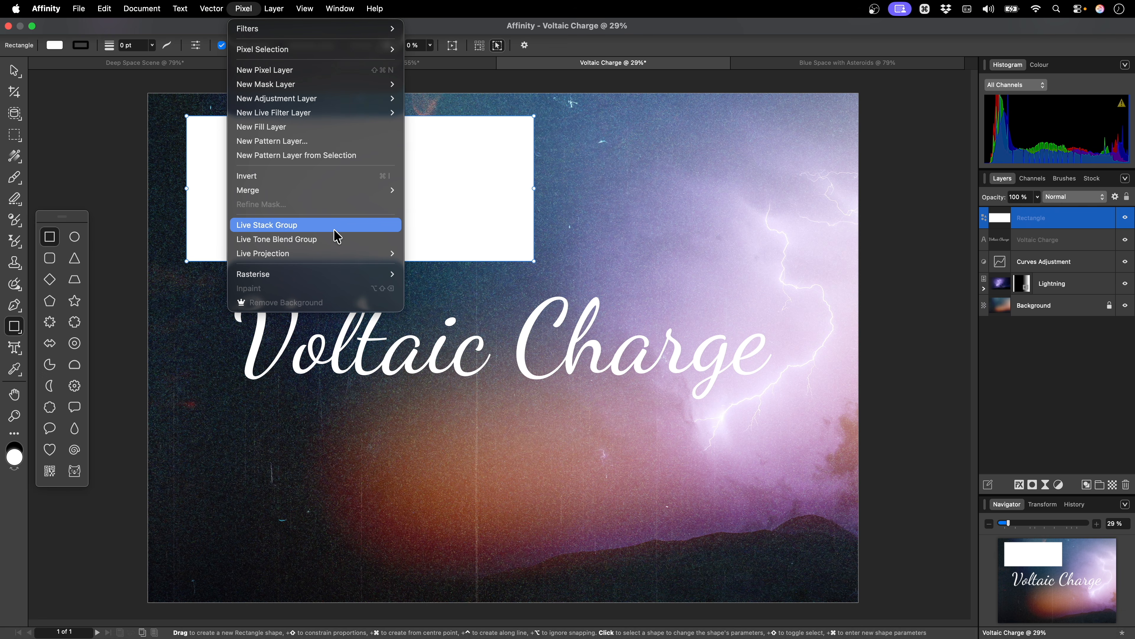
click(337, 242)
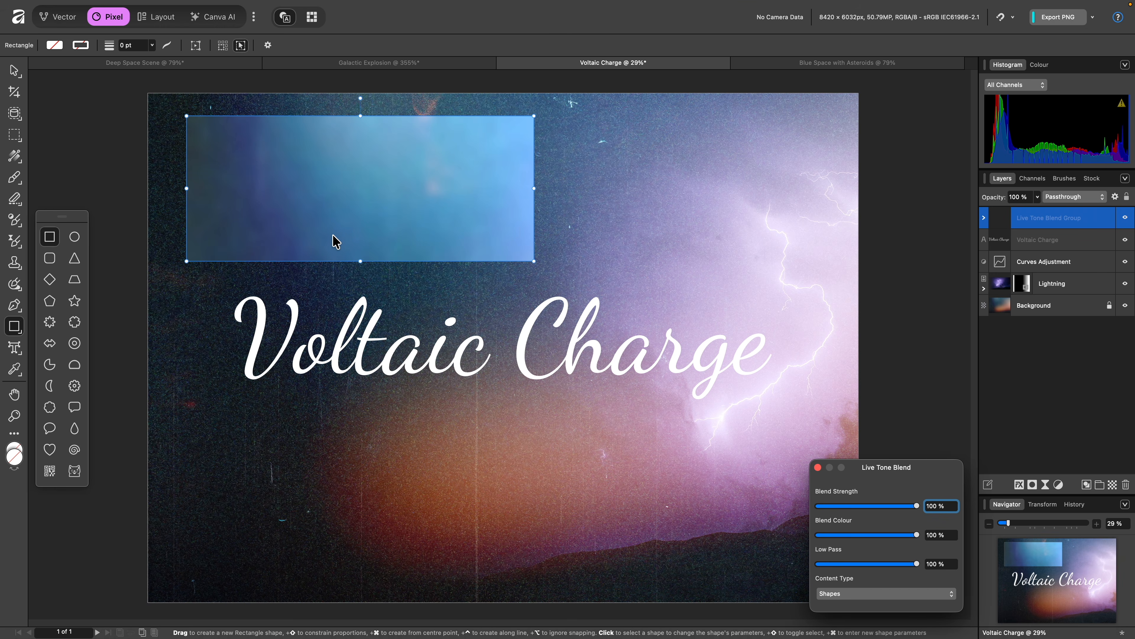
Set the rectangle's colour to grey 888888 using the colour wheel
click(1039, 64)
drag(1039, 160, 1036, 133)
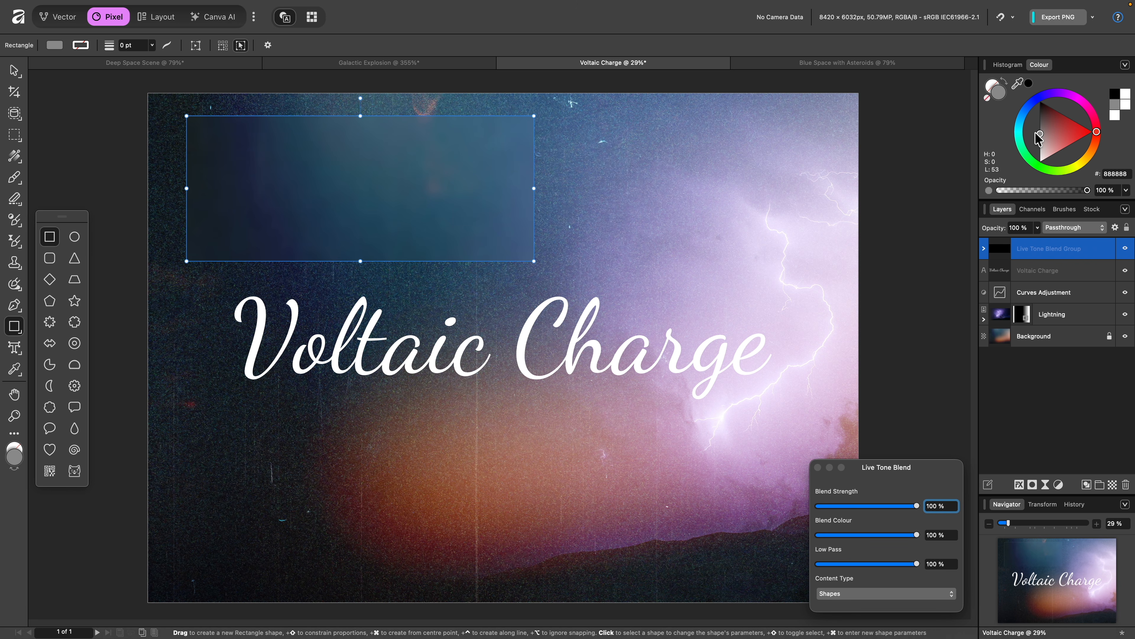
Move the blend group below the Voltaic Charge text and drag the rectangle down behind the title's left half
drag(1055, 248, 1048, 285)
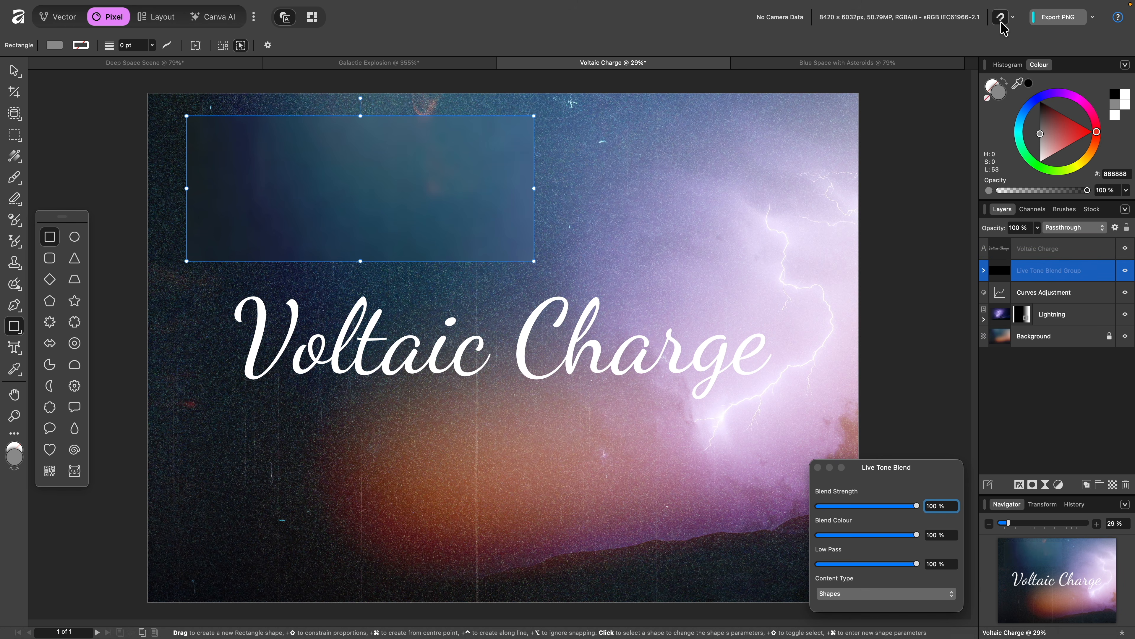
click(14, 70)
drag(306, 247, 251, 328)
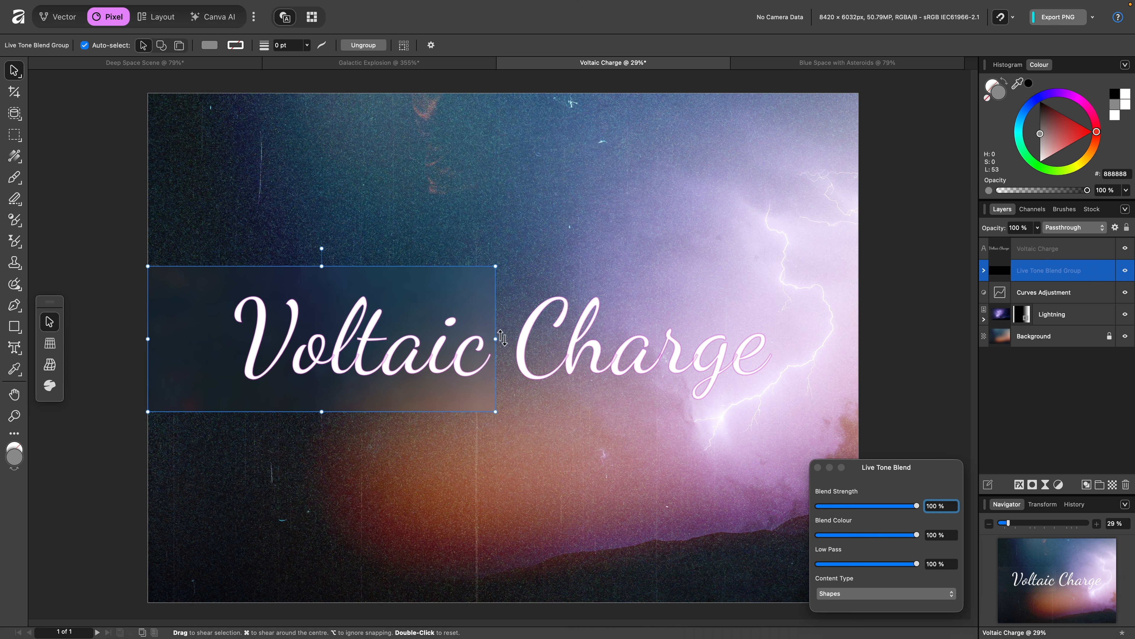
Stretch the rectangle to the canvas's right edge so it spans the whole title
drag(496, 339, 858, 368)
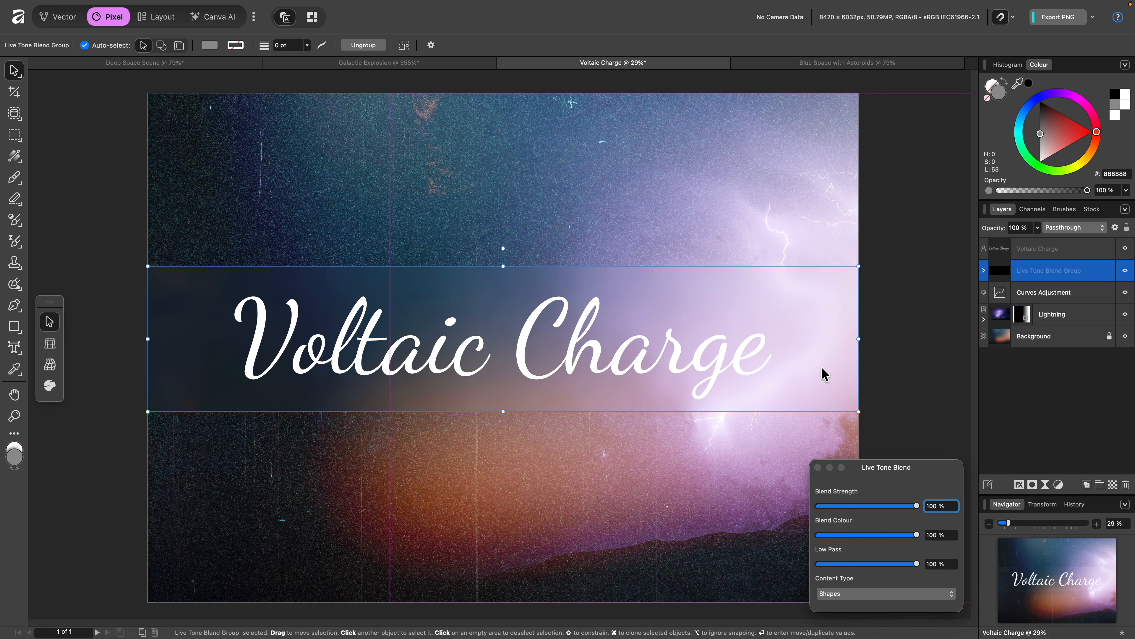
Try a Low Pass of 20% on the blend group, then restore it to 100% and close the blend settings
scroll(775, 375, up, 4)
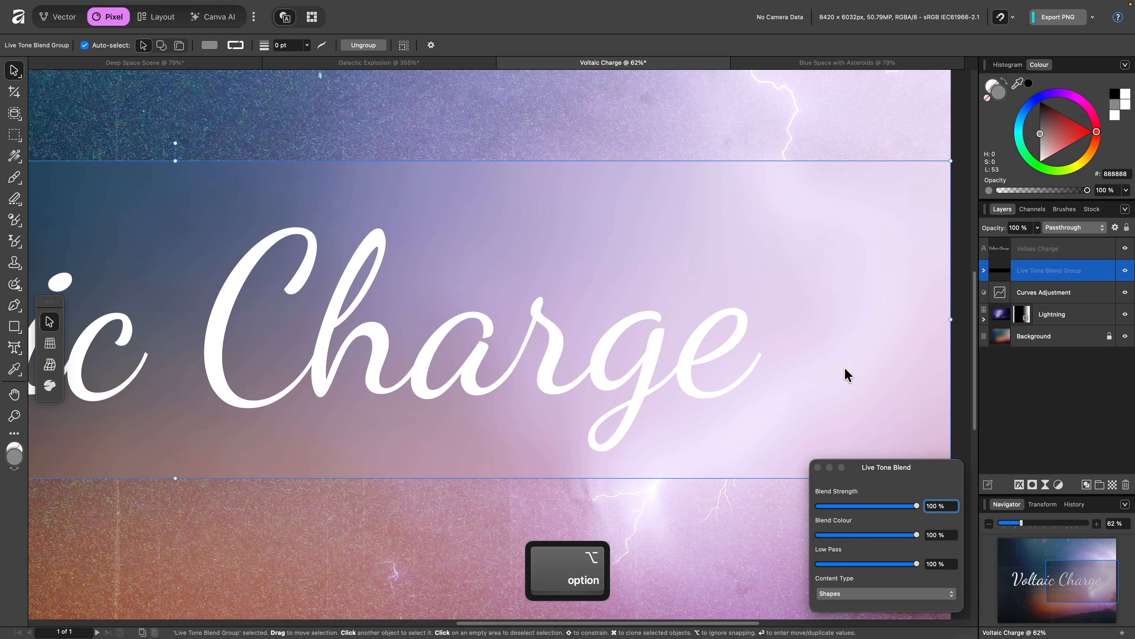
drag(917, 564, 838, 572)
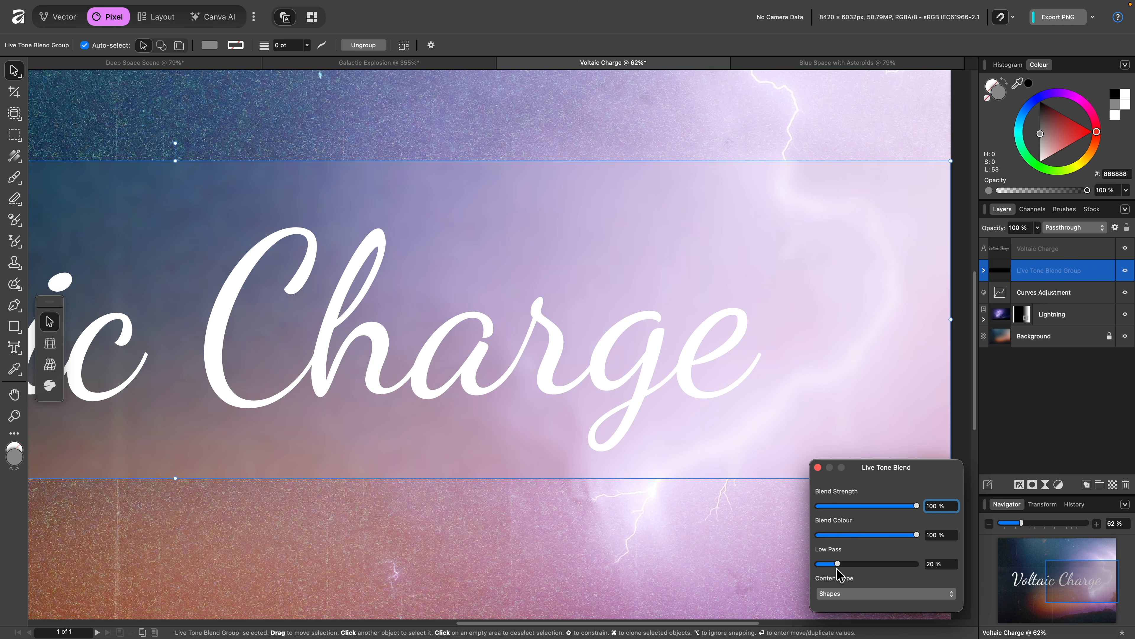
click(817, 467)
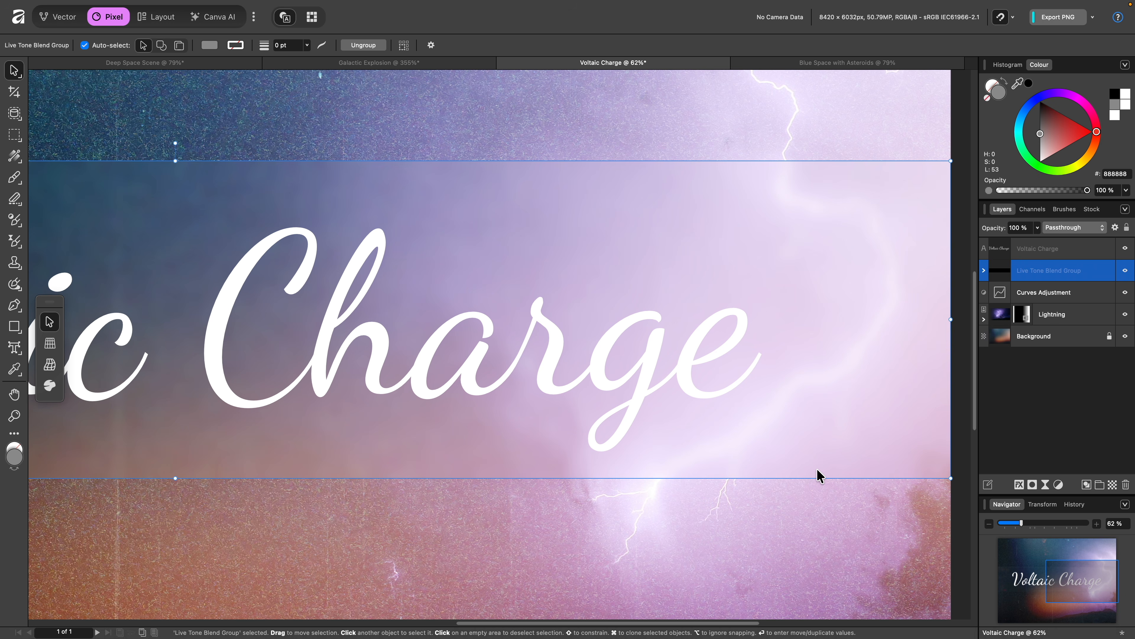
click(1000, 277)
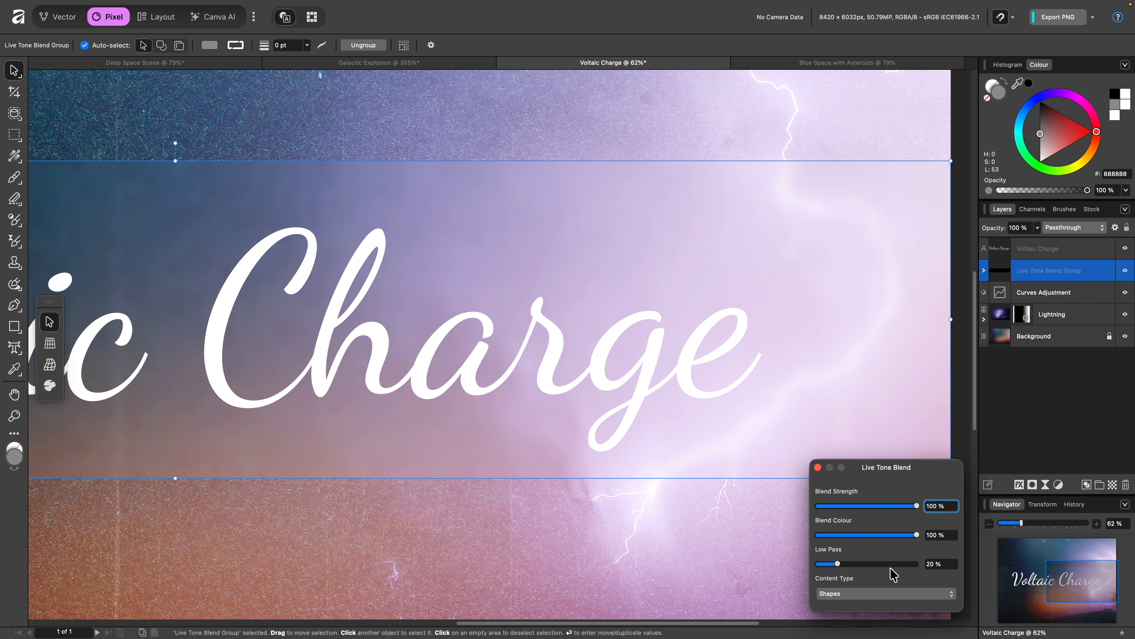
drag(839, 564, 930, 566)
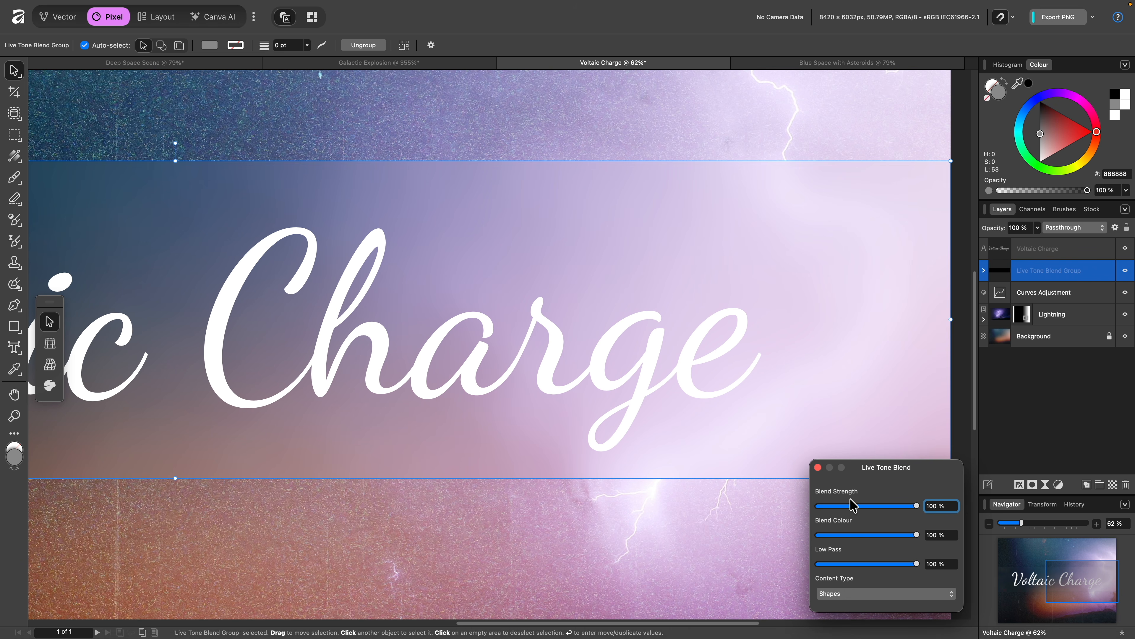
click(818, 467)
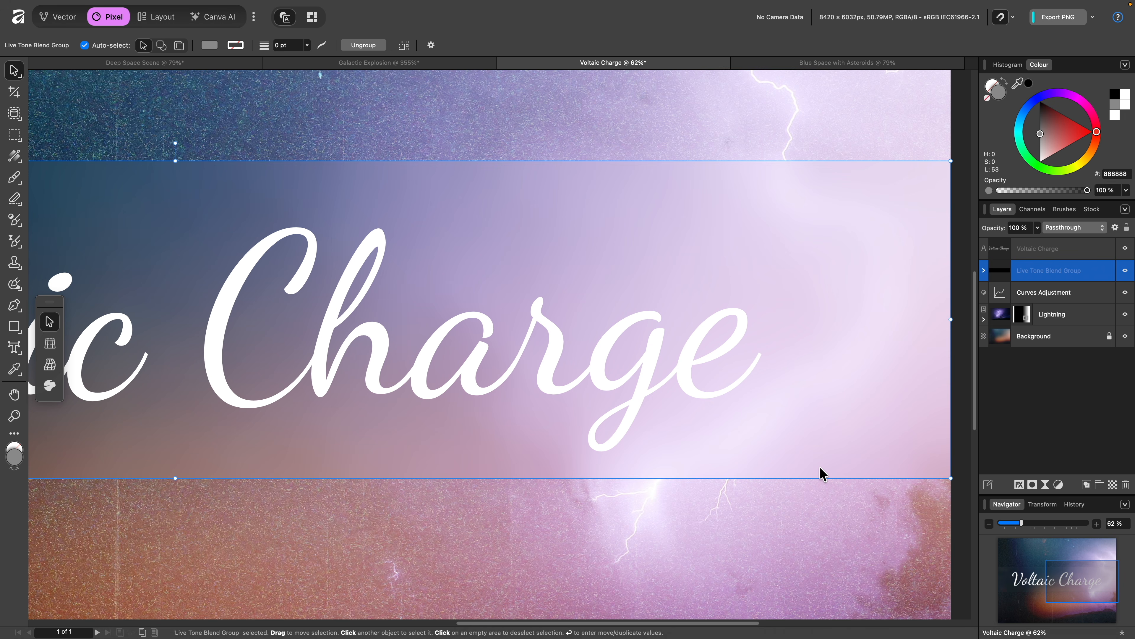
Switch to the Blue Space with Asteroids document and put Asteroid 01 and Asteroid 02 into a Live Tone Blend Group
click(832, 64)
key(h)
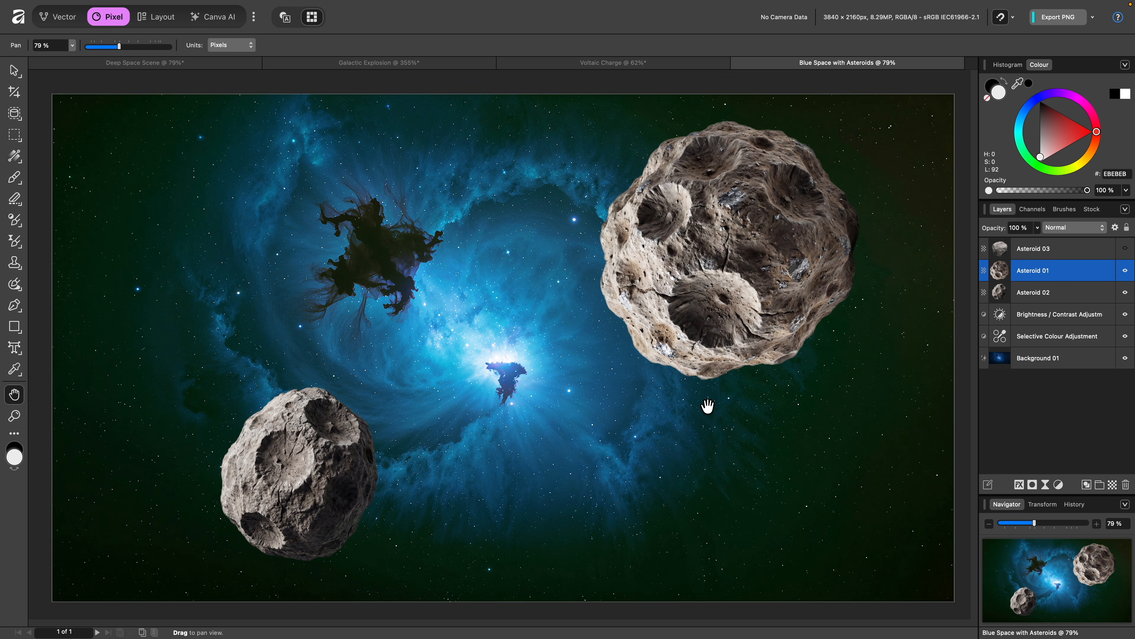
mouse_move(984, 357)
click(1072, 298)
shift+click(1068, 277)
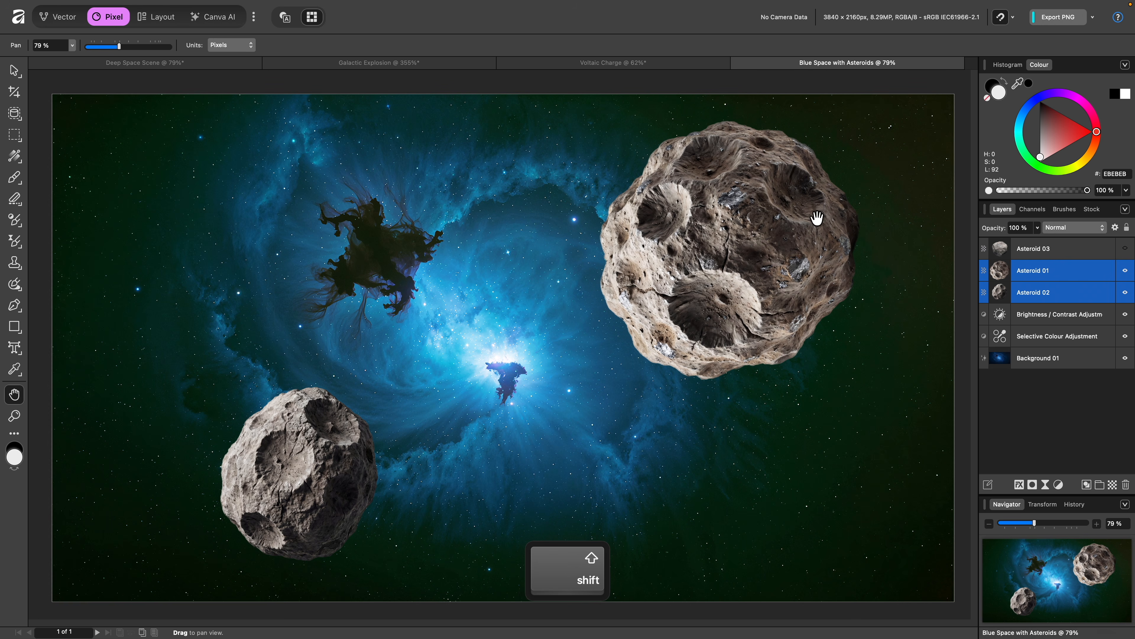
click(244, 9)
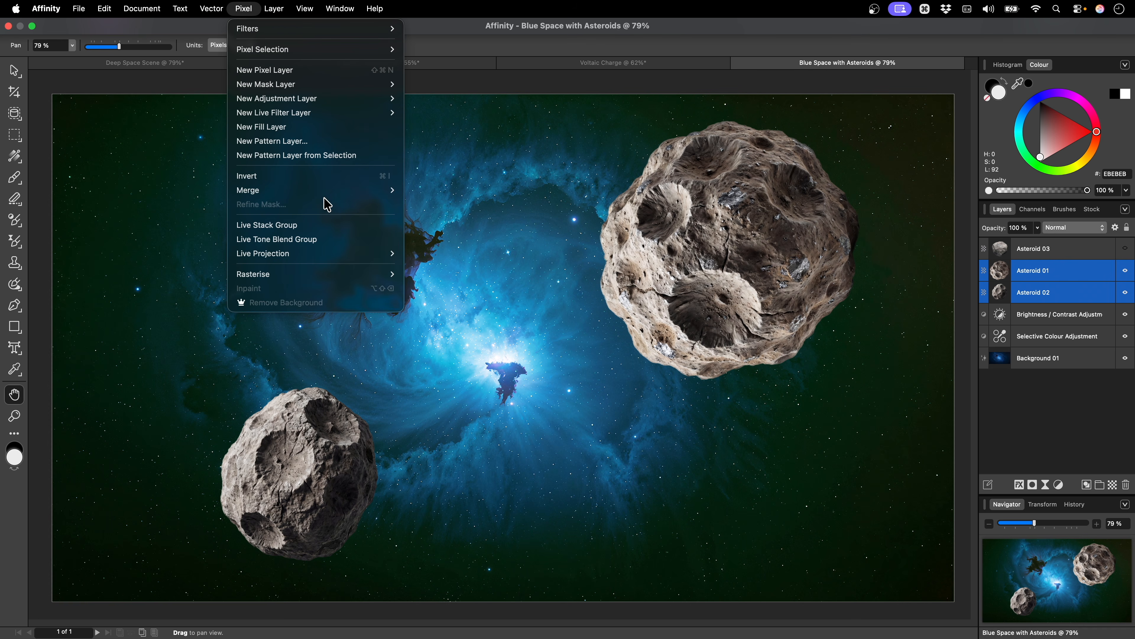
click(342, 241)
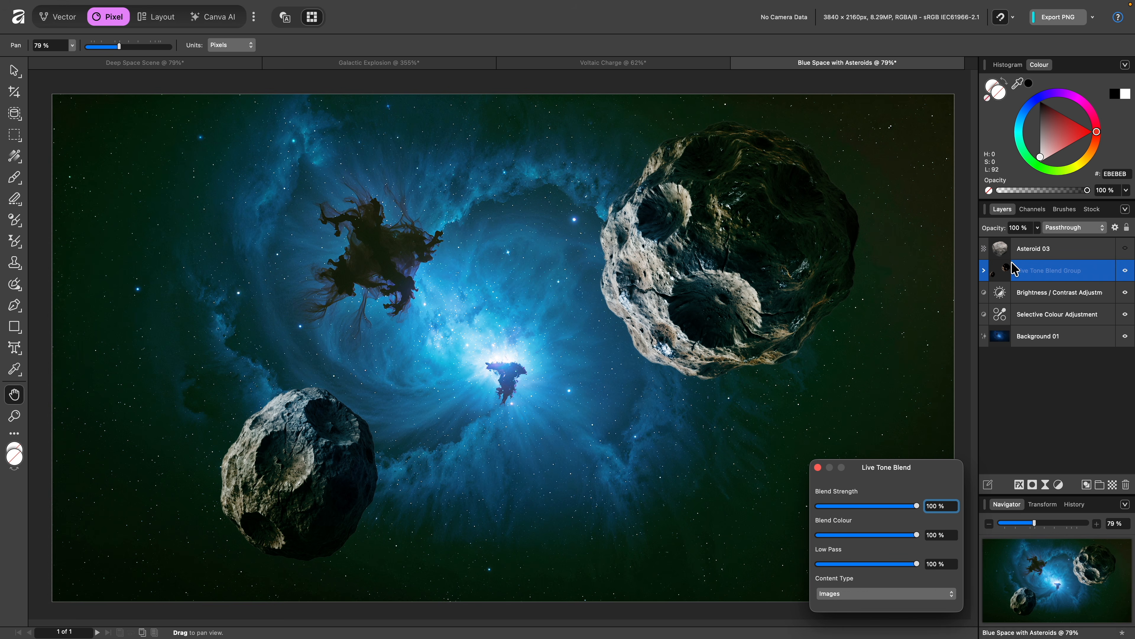
Show Asteroid 03 and move it into the Live Tone Blend Group
click(1125, 249)
drag(1038, 250, 1046, 275)
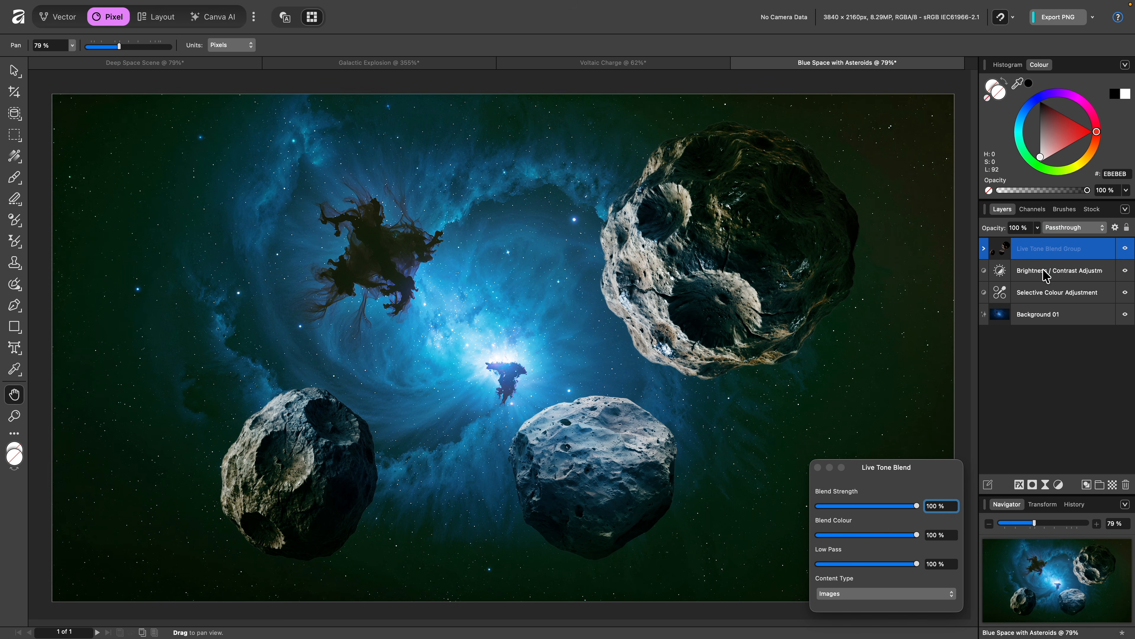
Preview the background image's alternative variations and return to the original one
click(1005, 319)
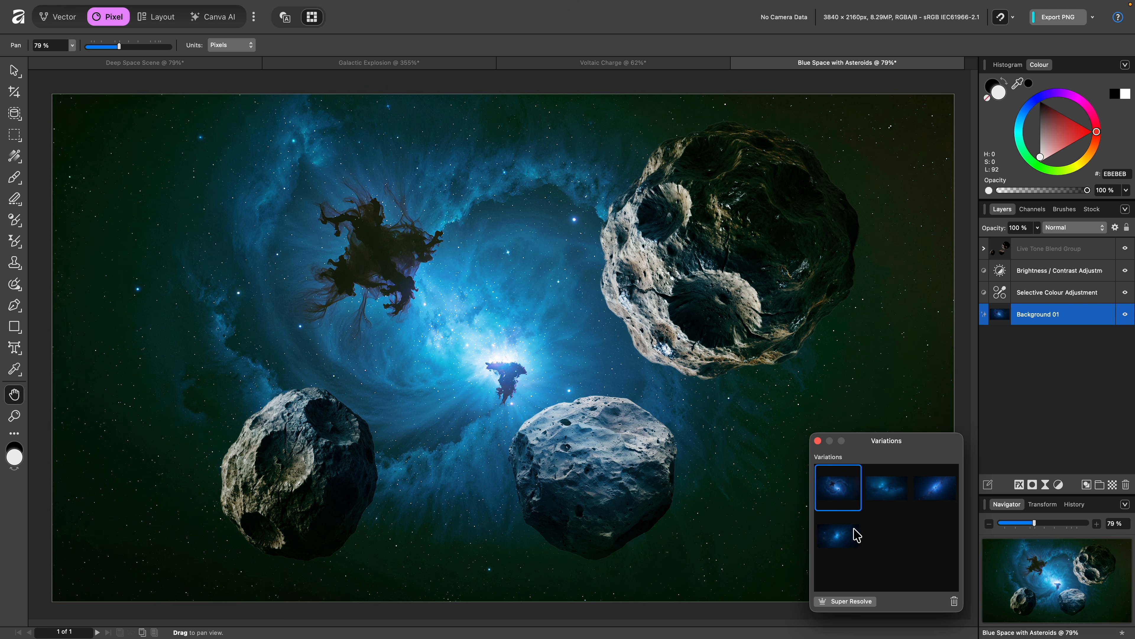
click(885, 494)
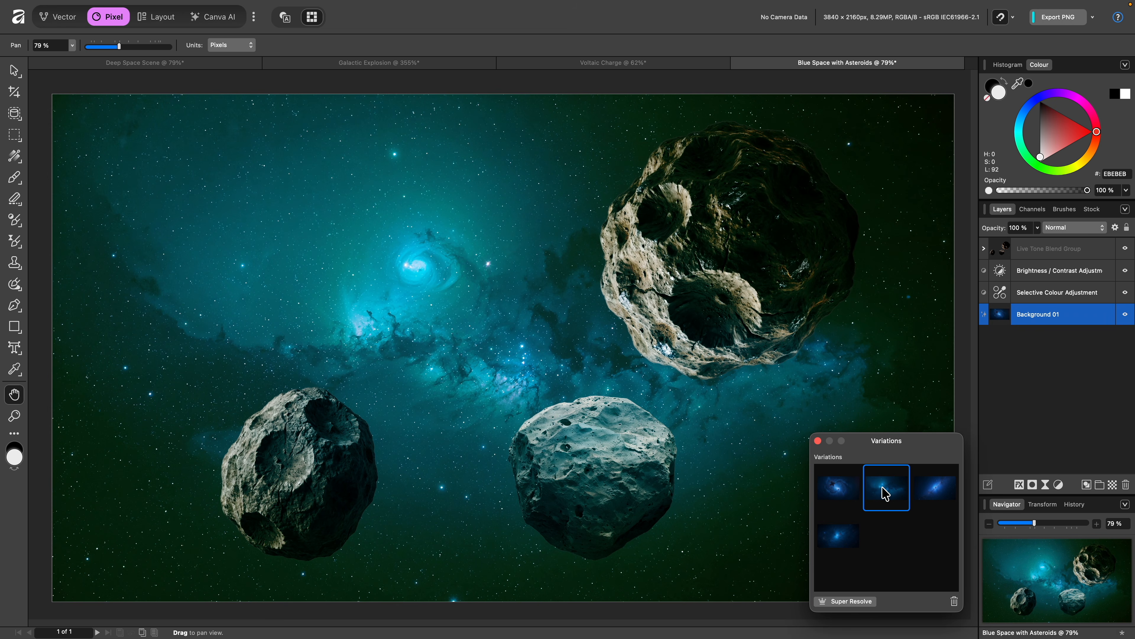
click(932, 491)
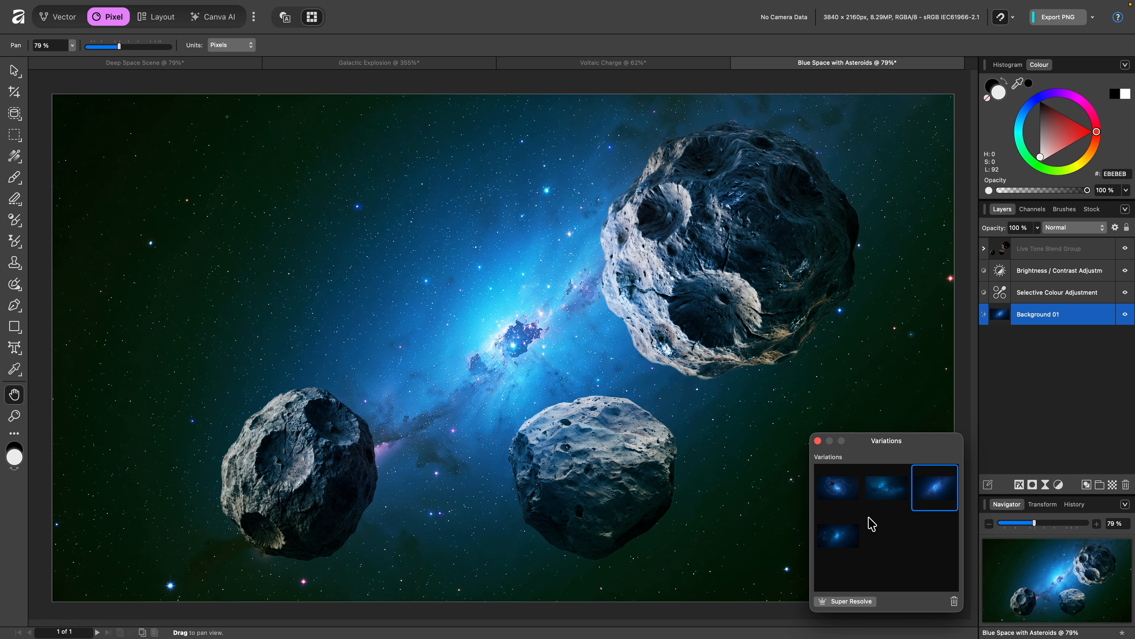
click(849, 540)
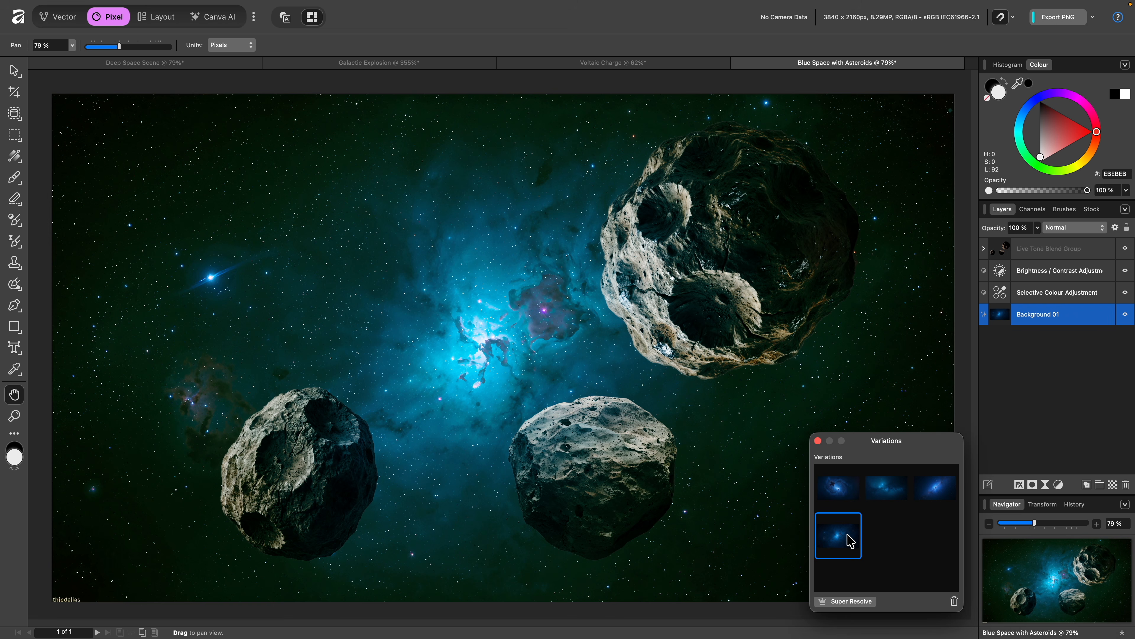
click(927, 495)
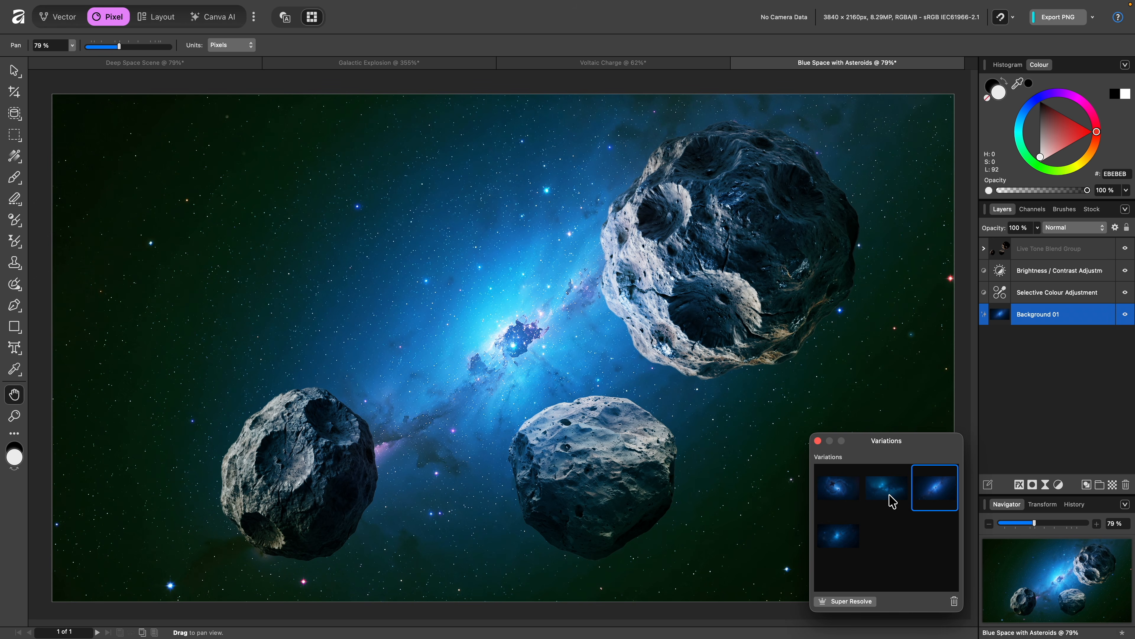
click(891, 500)
click(846, 501)
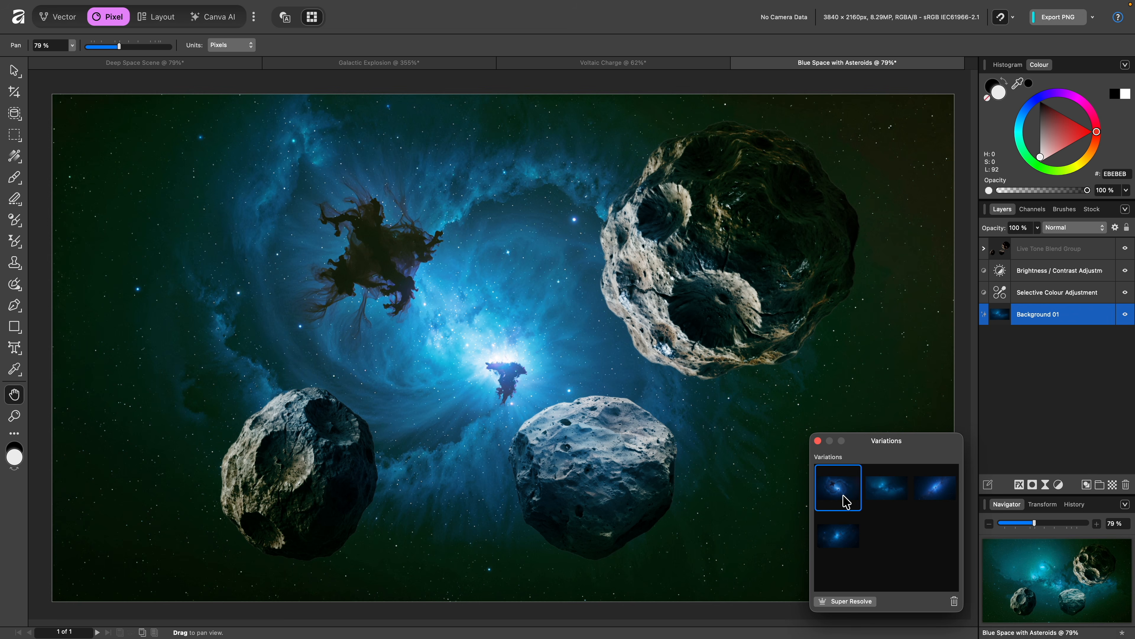